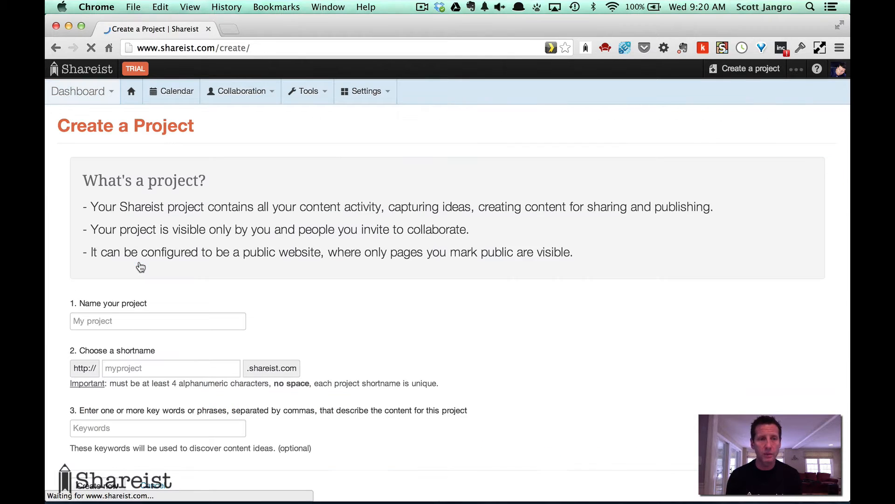
Name the new project Cycling and set its shortname to the owner's first name followed by cycling1.
scroll(321, 310, "down", 3)
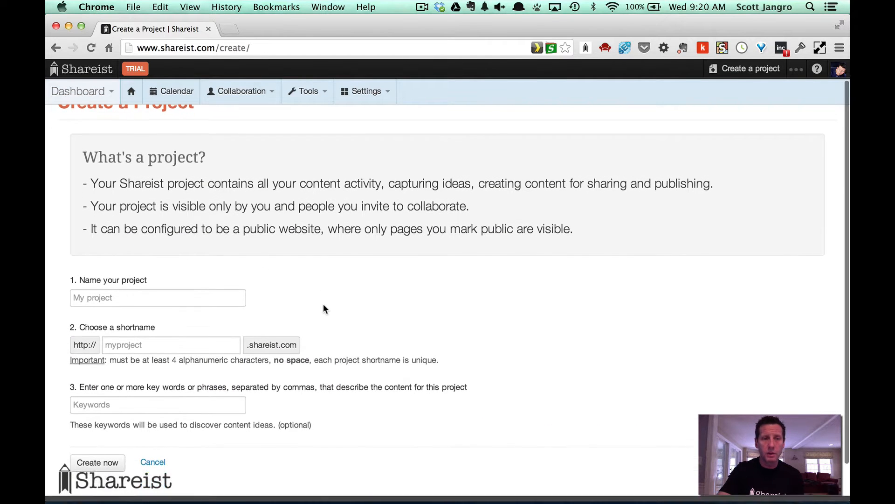
left_click(210, 257)
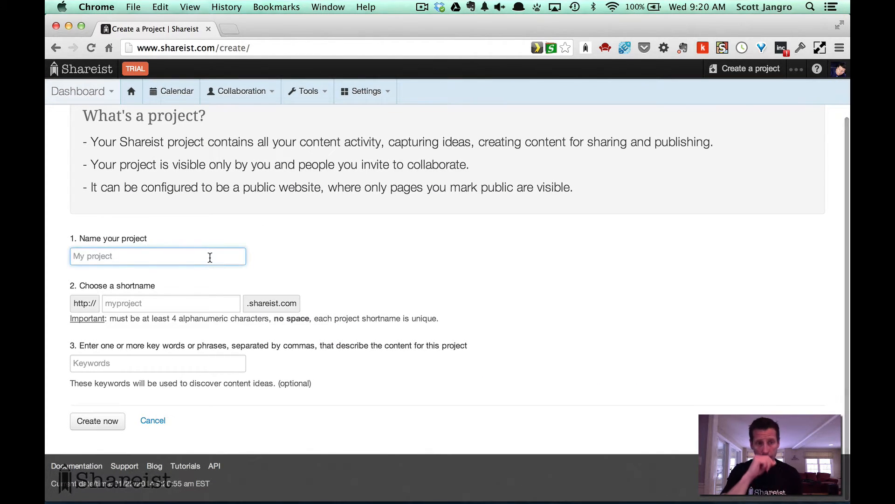
type("C")
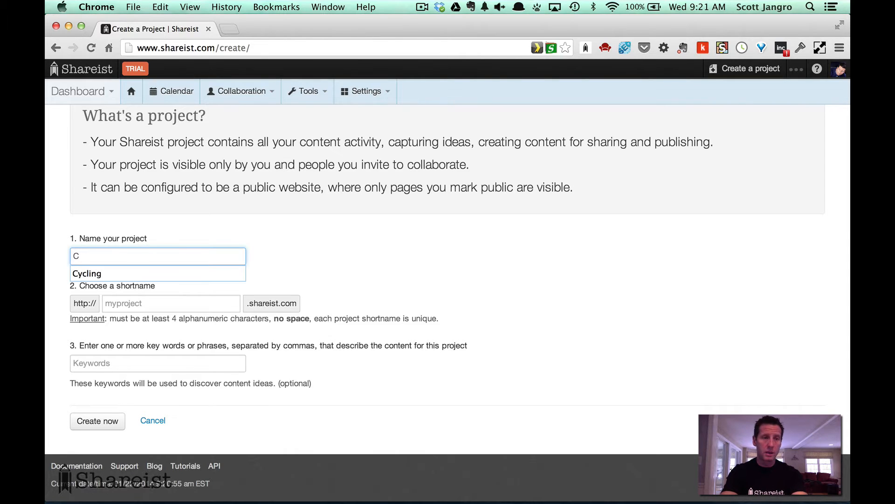
type("ycling")
key("Tab")
type("scott")
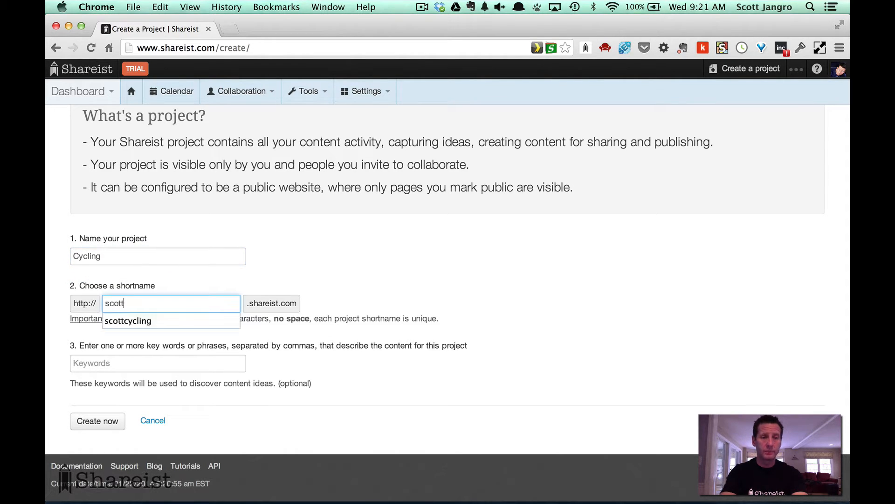
key("Tab")
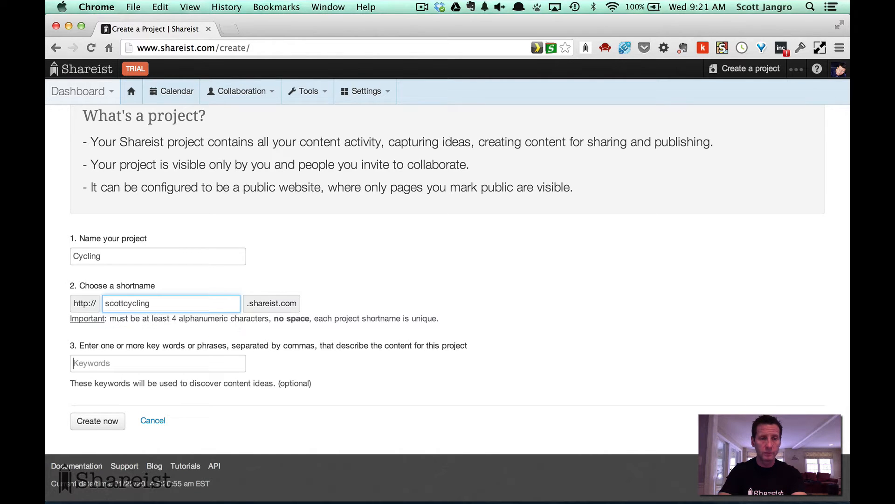
key("shift+Tab")
key("Right")
type("1")
key("Tab")
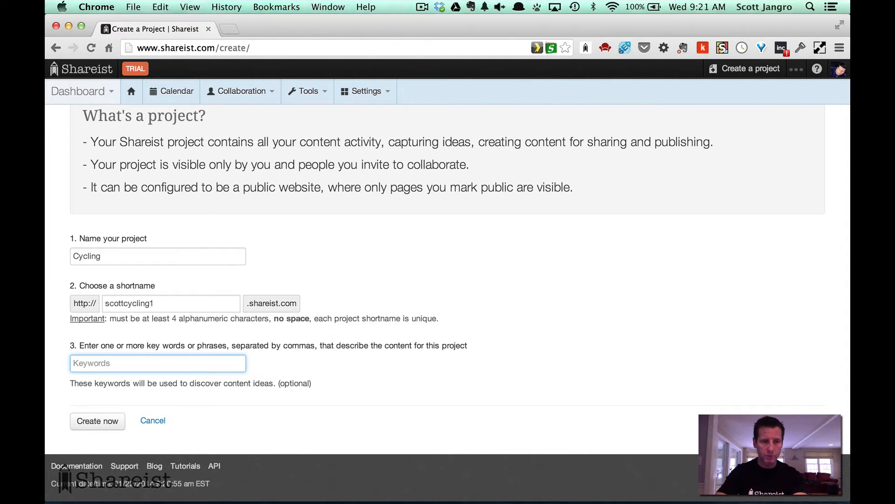
Enter the keywords "cycling, road cycling" for the project and create it.
type("cy")
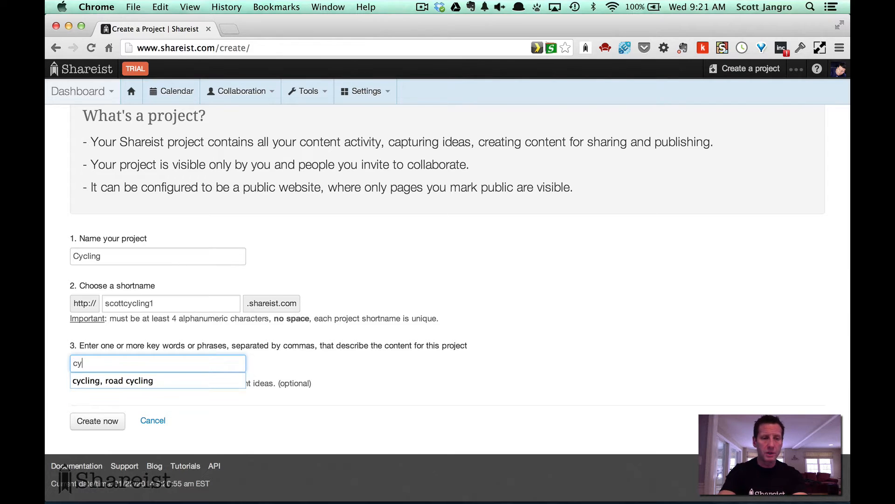
key("Tab")
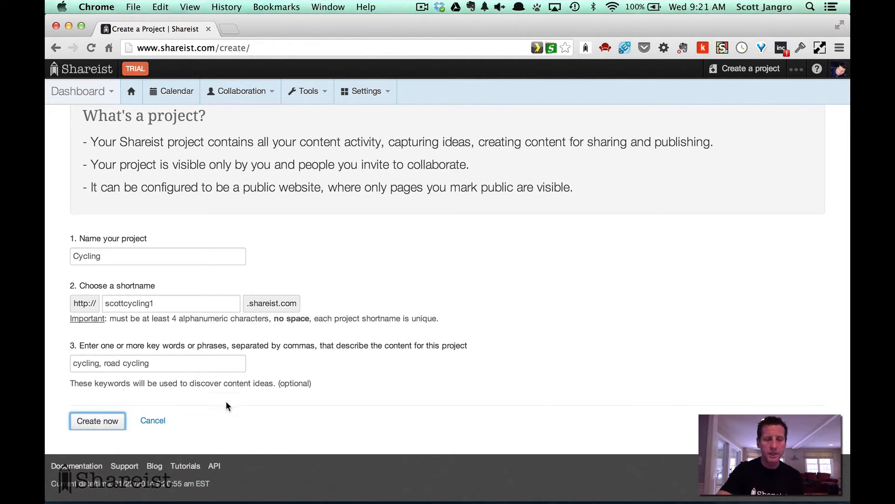
left_click(98, 424)
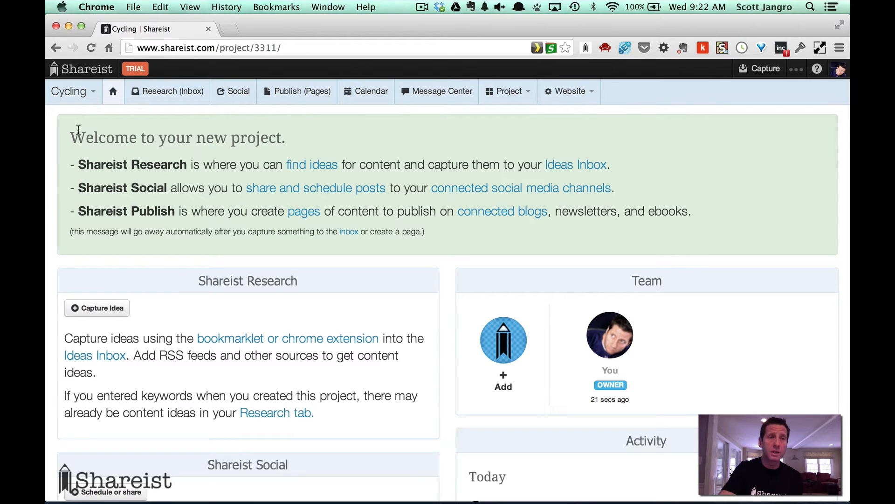
Examine the new project's home page, covering the project switcher and the Research, Social, Publish, Team and Activity sections.
left_click(68, 96)
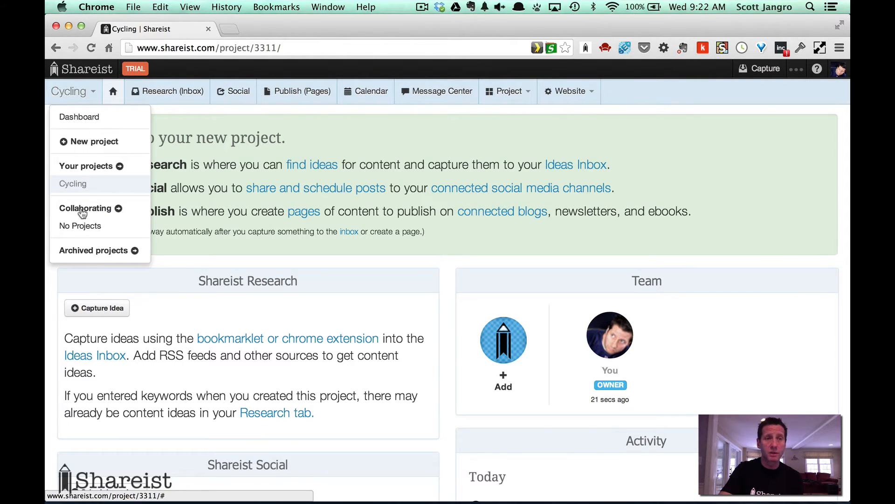
left_click(70, 93)
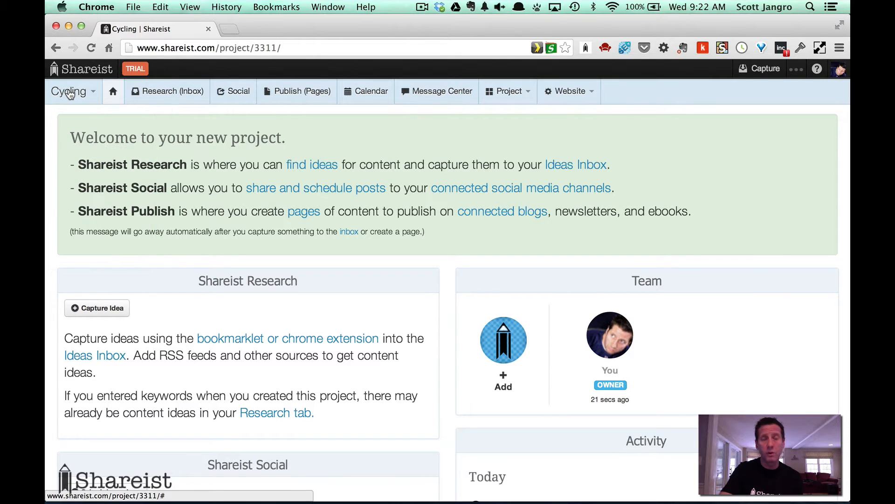
scroll(352, 316, "down", 3)
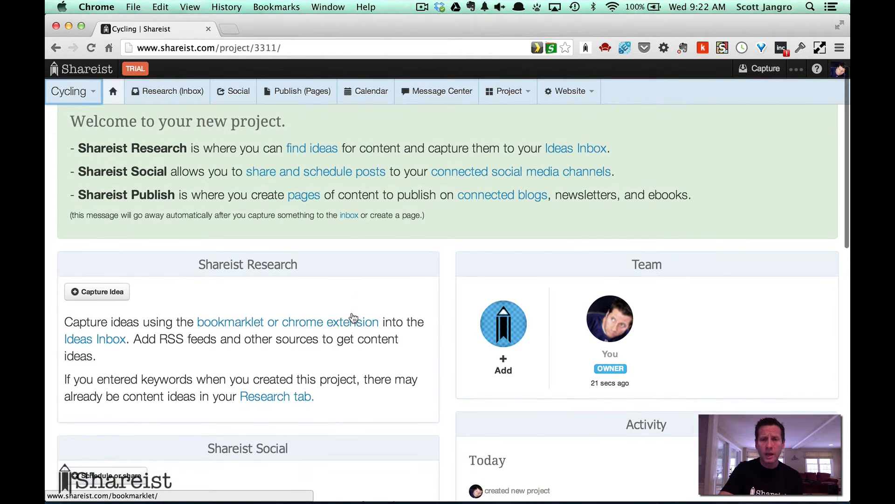
scroll(354, 316, "down", 2)
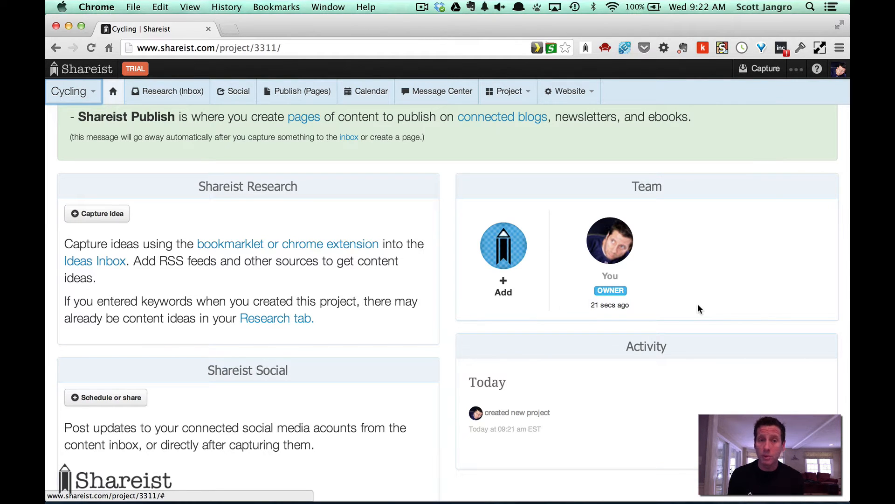
scroll(698, 308, "down", 5)
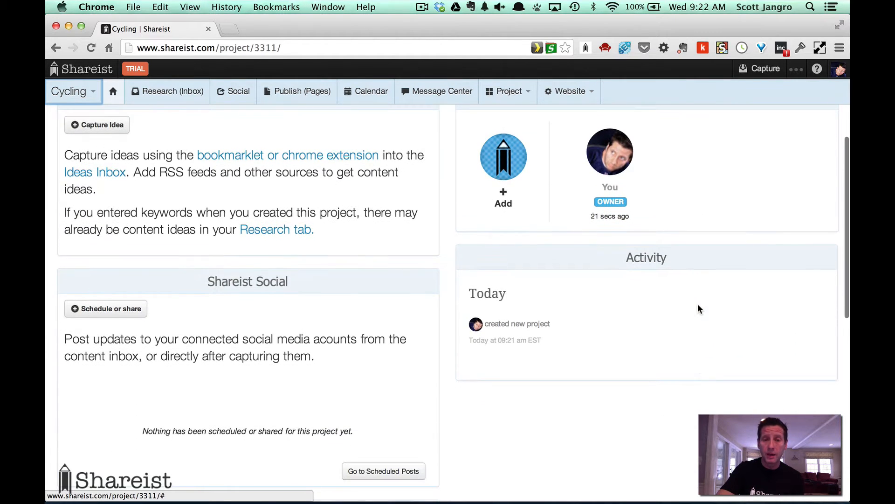
scroll(566, 450, "down", 5)
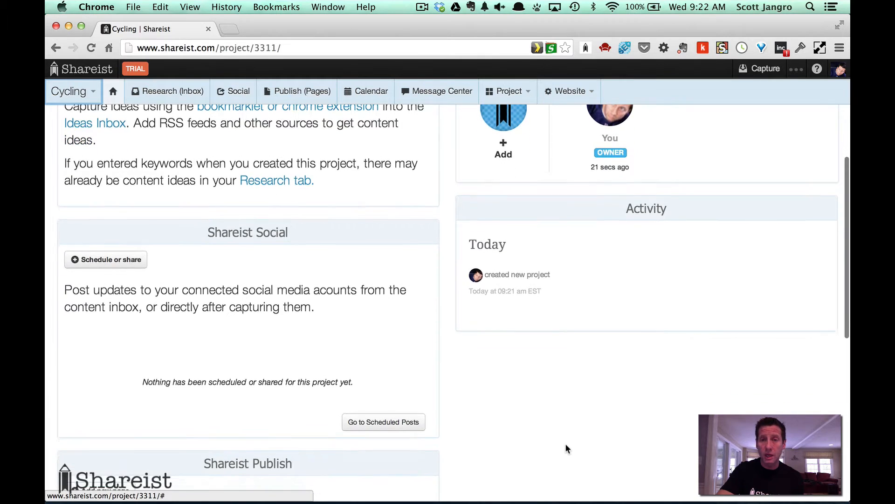
scroll(567, 449, "up", 7)
scroll(567, 450, "down", 9)
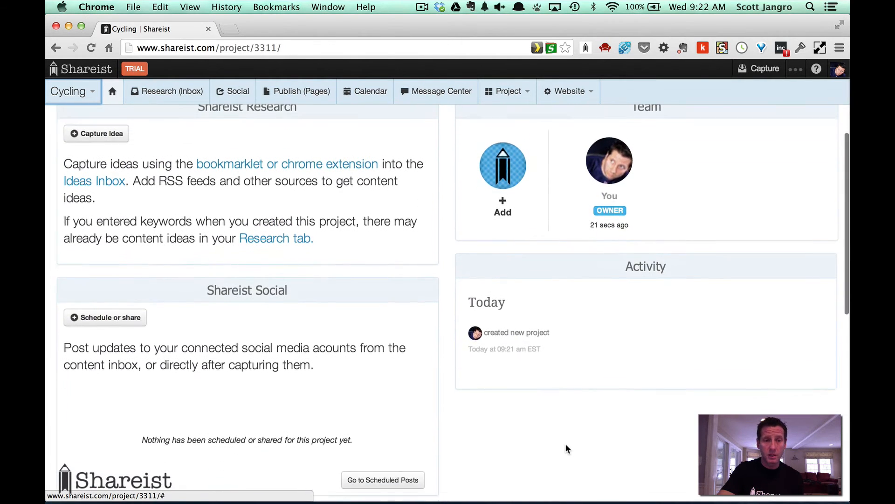
scroll(567, 449, "down", 11)
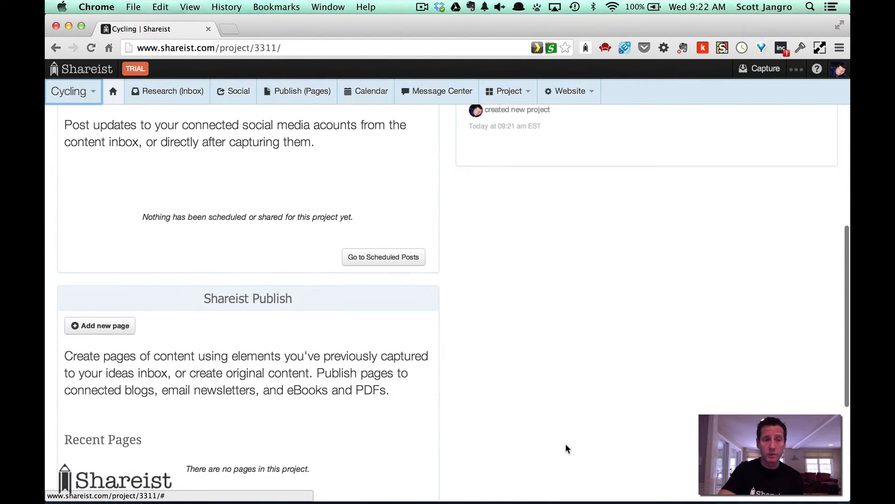
scroll(567, 449, "up", 12)
scroll(567, 449, "up", 14)
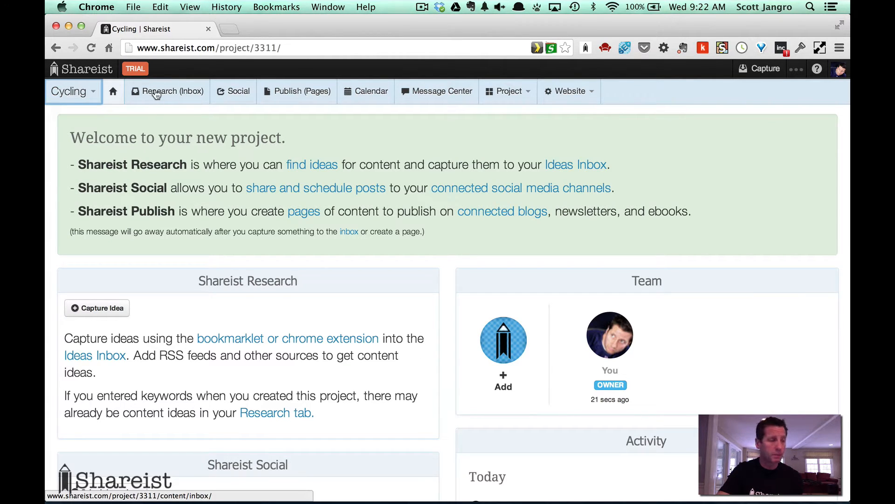
Add a text element reading "Here's some text." to the Cycling project's research inbox and dismiss the save dialog.
left_click(157, 92)
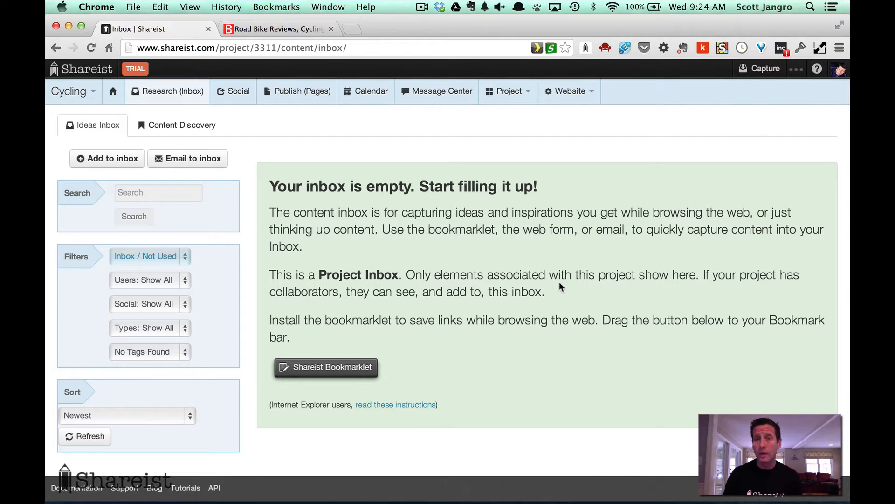
left_click(134, 163)
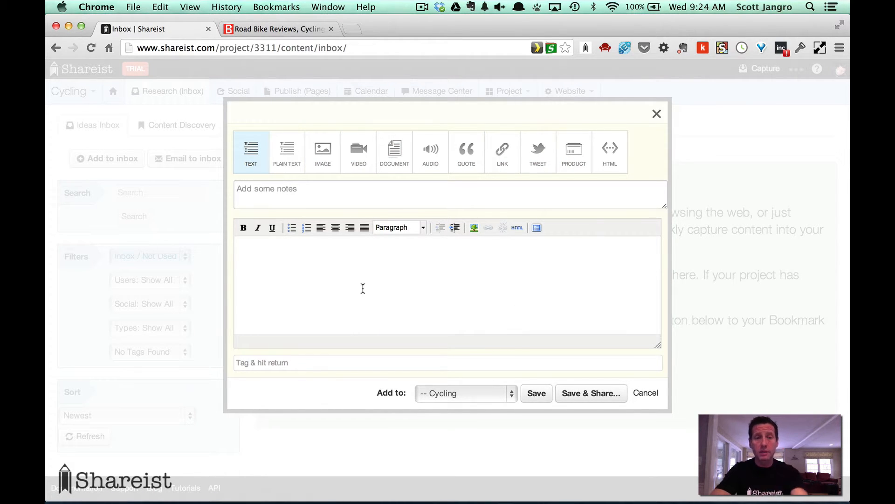
type("Here's some te")
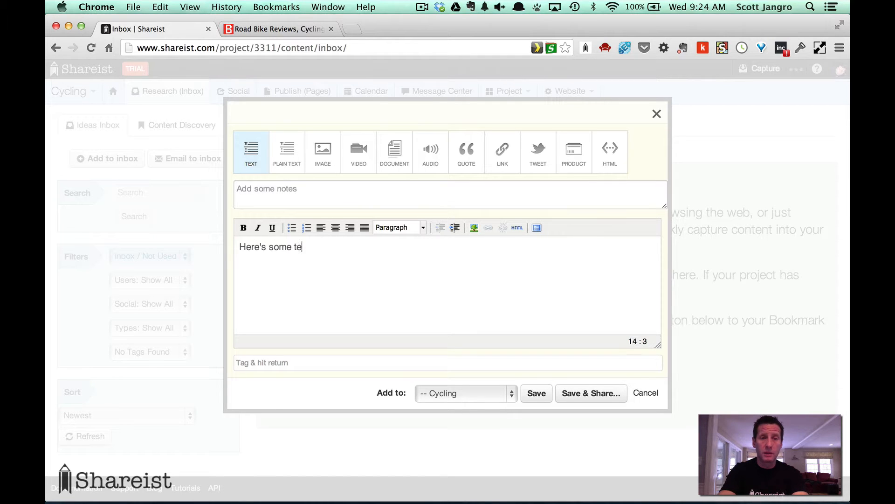
type("xt.")
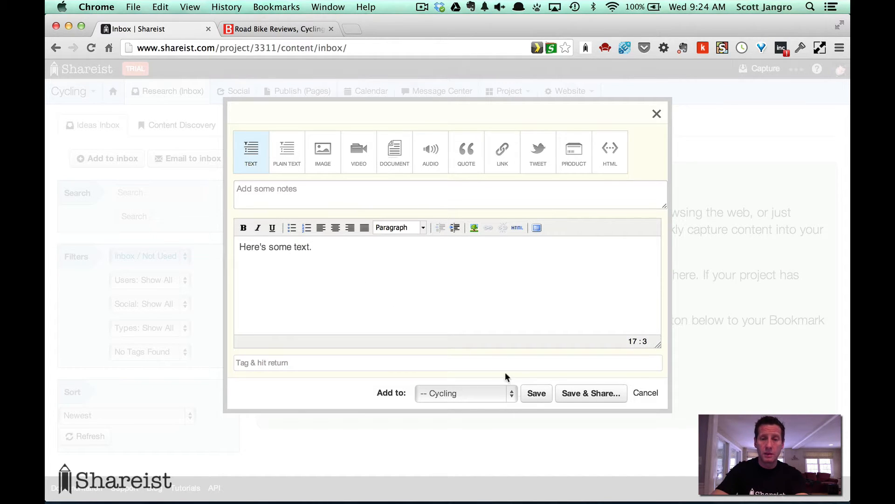
left_click(537, 393)
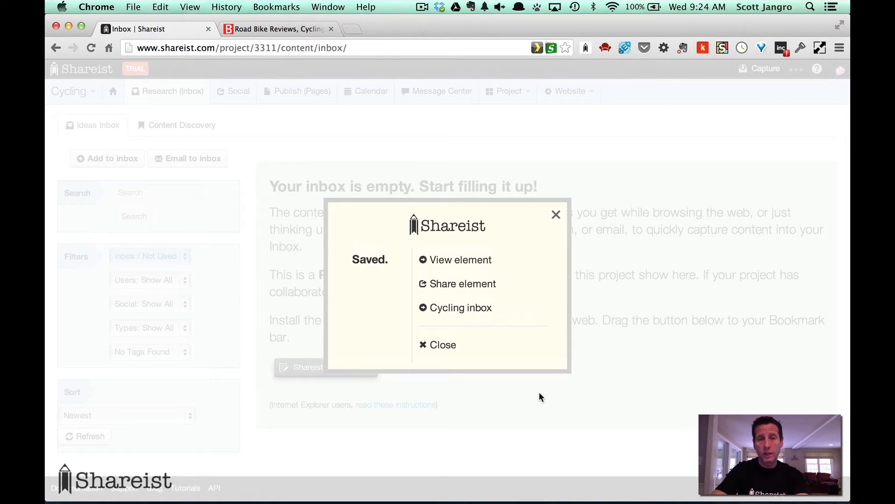
left_click(444, 346)
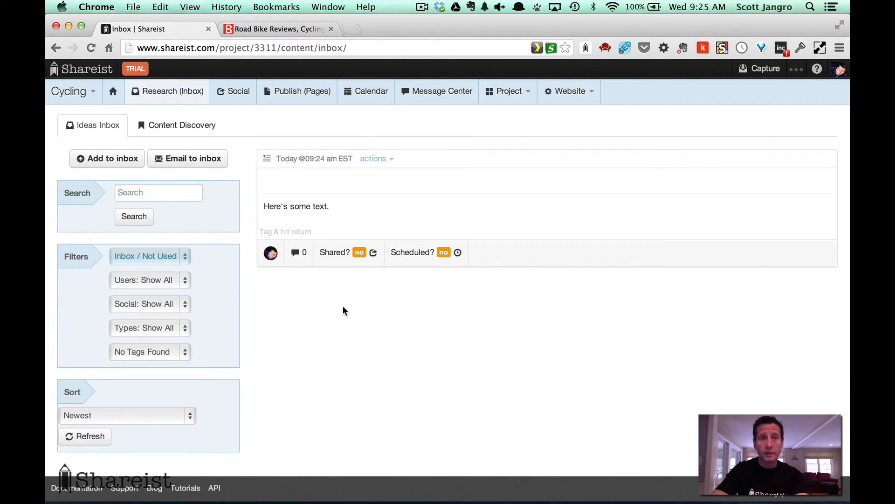
Switch to the Bicycling website and open the article "Mark Cavendish's Perfect Lead Out".
left_click(266, 30)
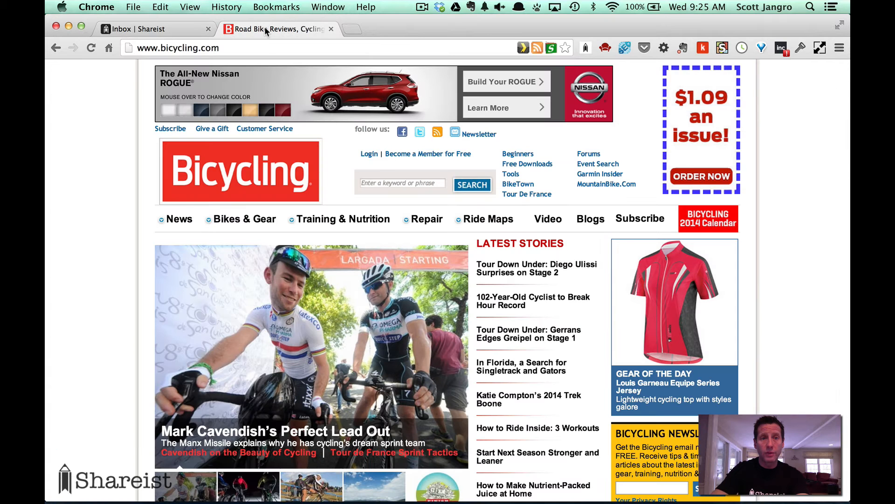
left_click(274, 432)
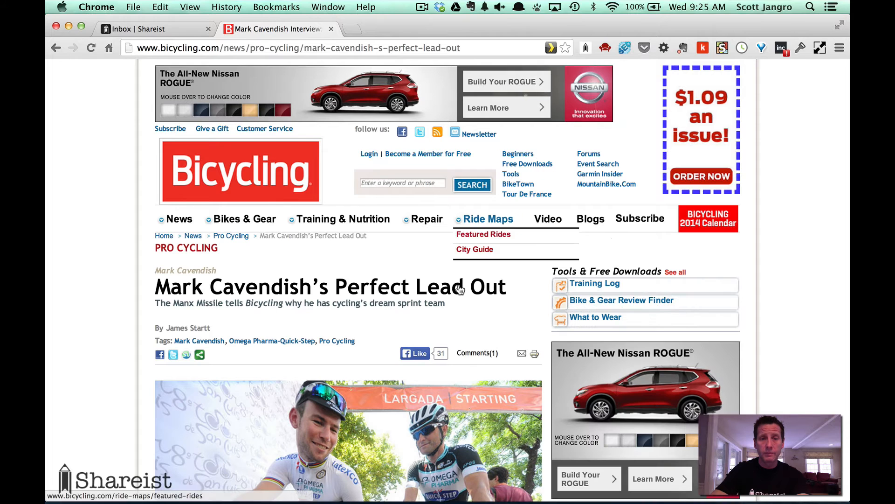
scroll(448, 307, "down", 5)
scroll(437, 329, "down", 5)
Capture the article with the Shareist bookmarklet and choose the fifth image, the photo of the two cyclists, as its thumbnail.
left_click(588, 48)
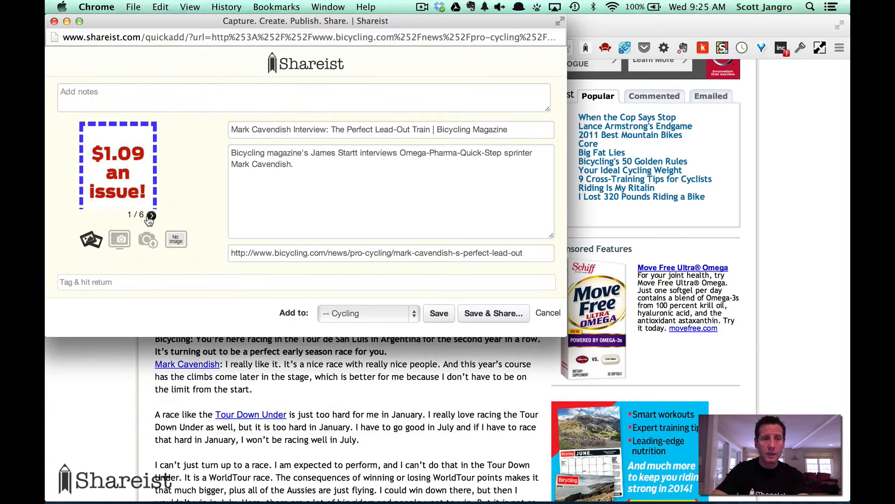
left_click(151, 216)
left_click(151, 216)
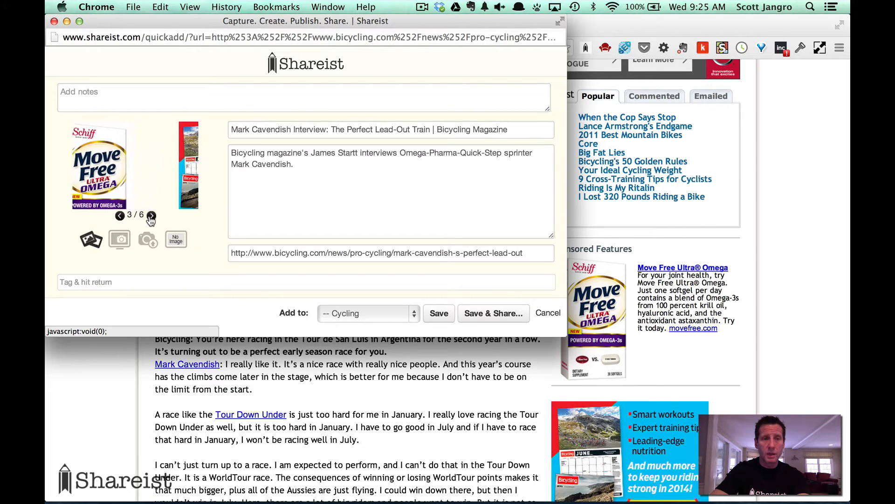
left_click(151, 216)
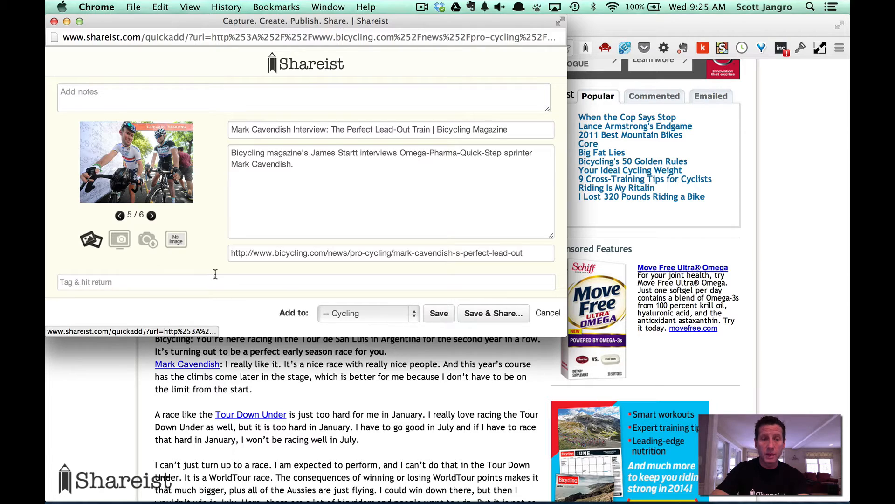
Tag the captured article "mark cavendish", save it to the Cycling project and open the Cycling inbox.
type("mark cavendish")
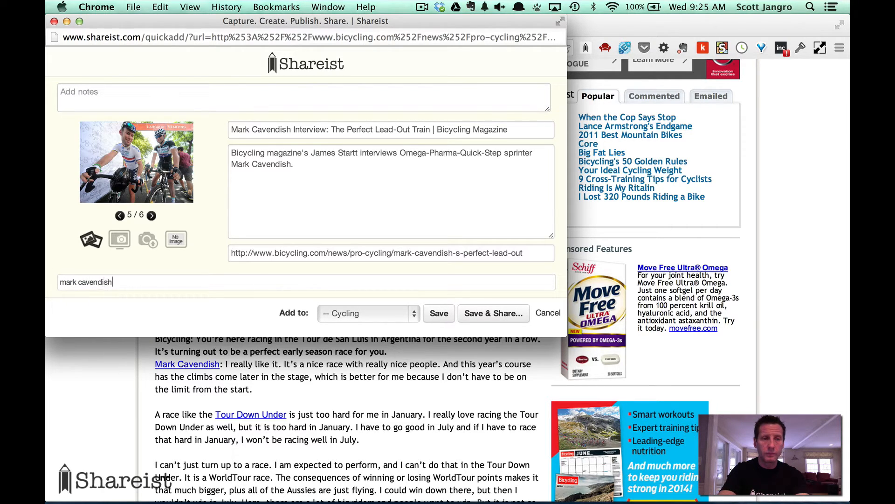
key("Return")
left_click(439, 313)
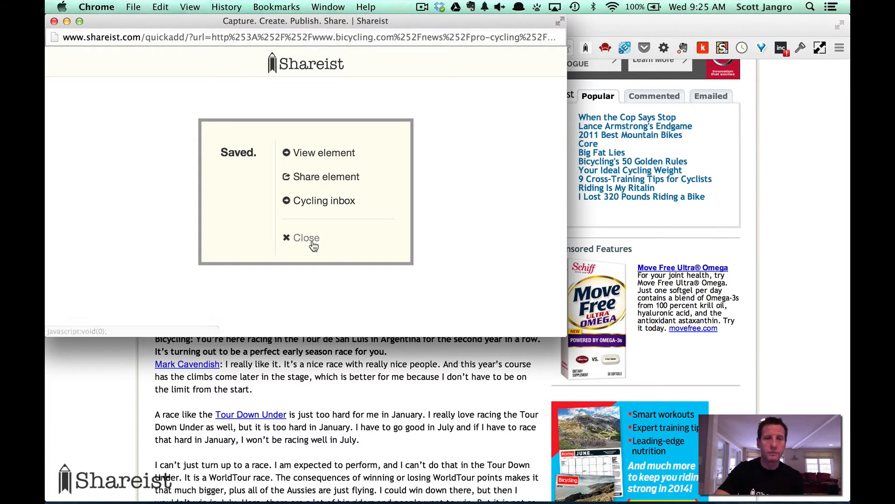
left_click(310, 201)
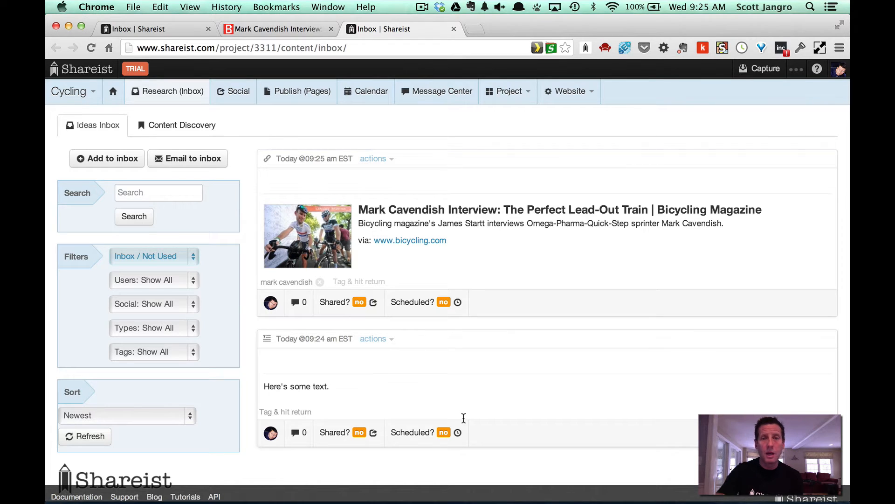
Browse the suggested articles in Content Discovery and open the management page for its content sources.
left_click(160, 127)
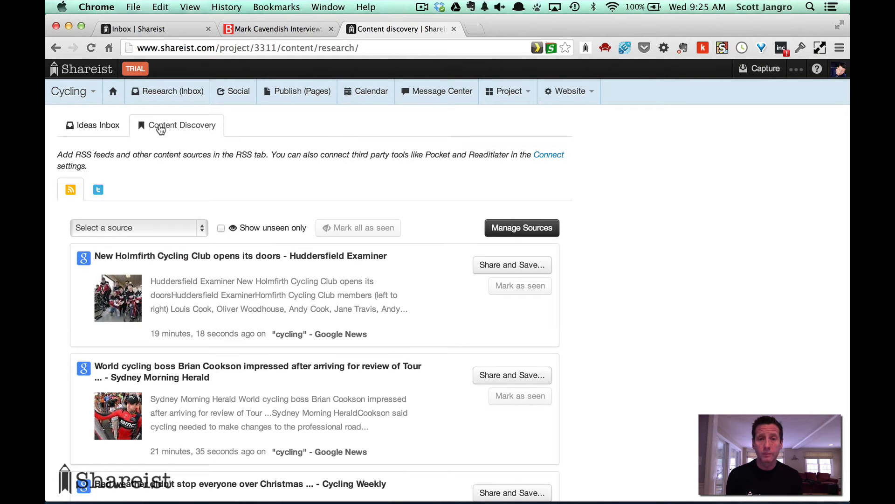
scroll(401, 372, "down", 3)
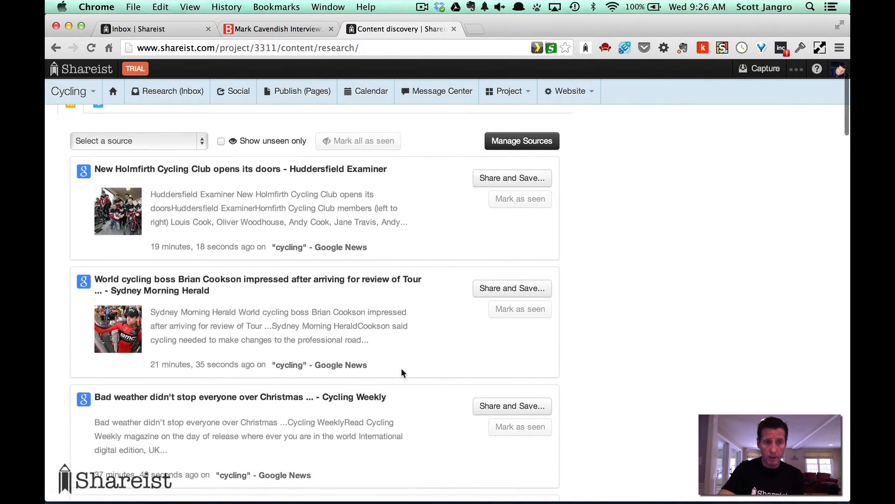
scroll(402, 371, "down", 8)
scroll(402, 373, "down", 8)
scroll(402, 371, "down", 3)
scroll(402, 372, "up", 10)
scroll(402, 372, "up", 10)
left_click(523, 176)
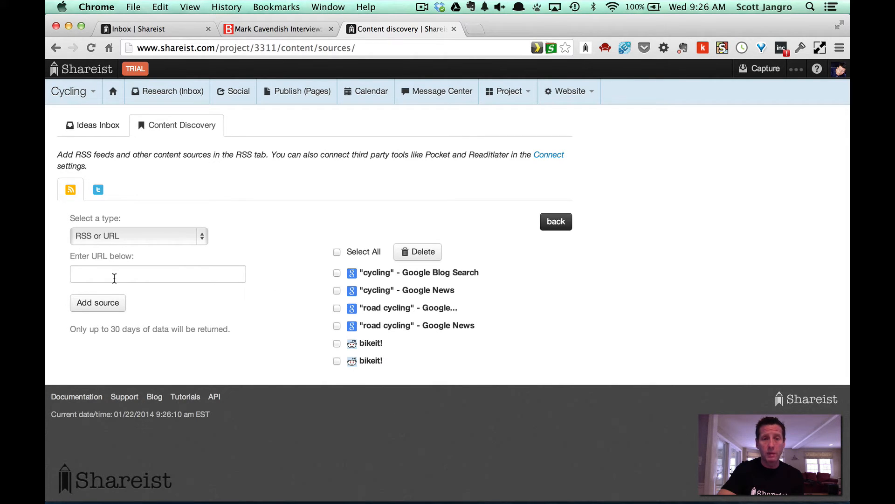
left_click(255, 29)
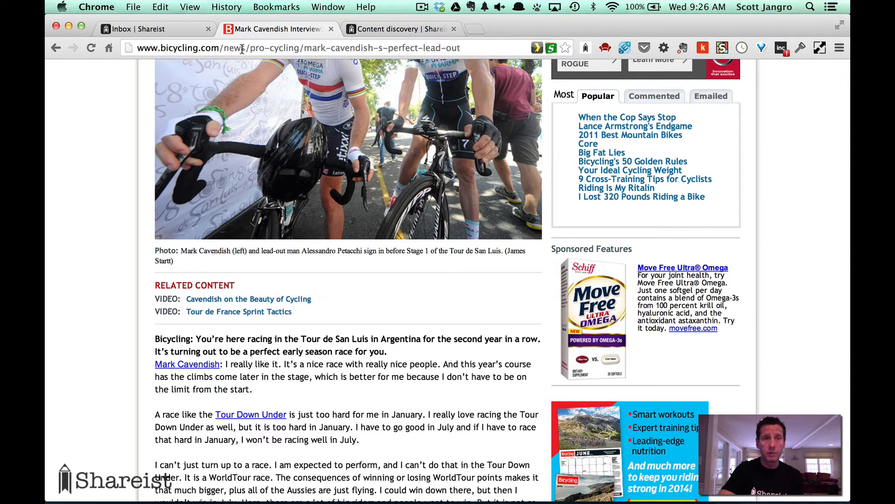
left_click_drag(223, 47, 113, 44)
key("super+c")
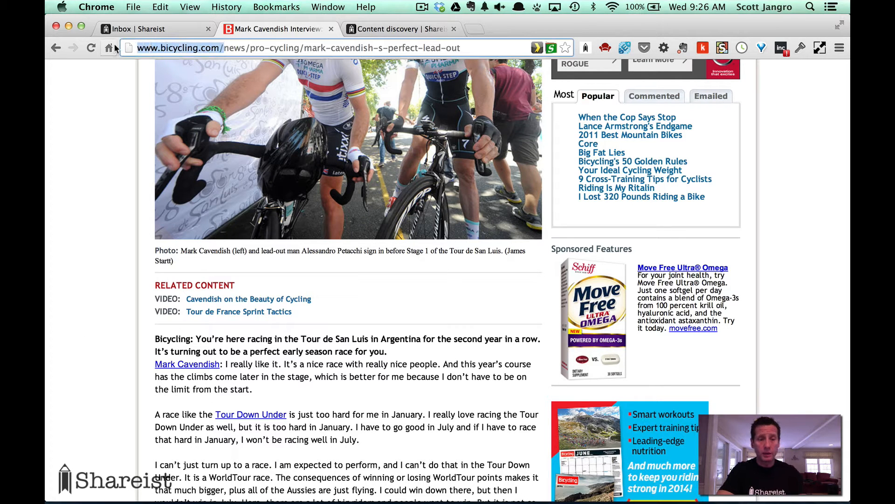
left_click(369, 31)
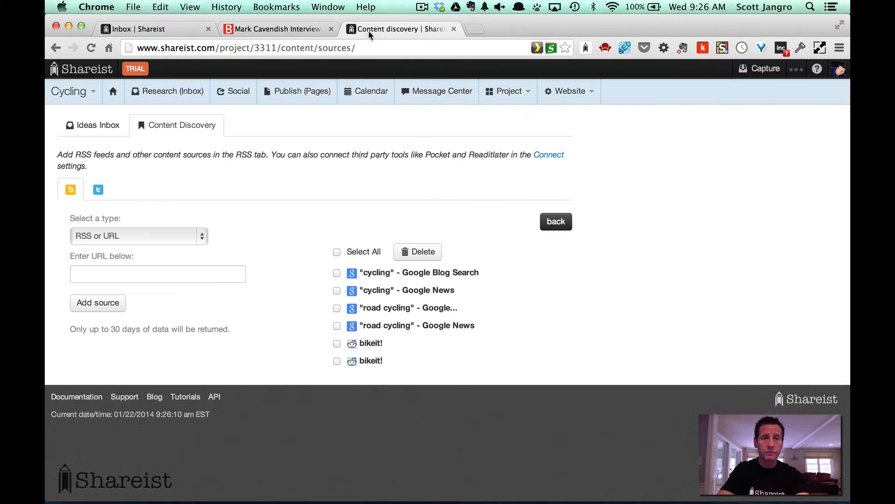
left_click(95, 269)
key("super+v")
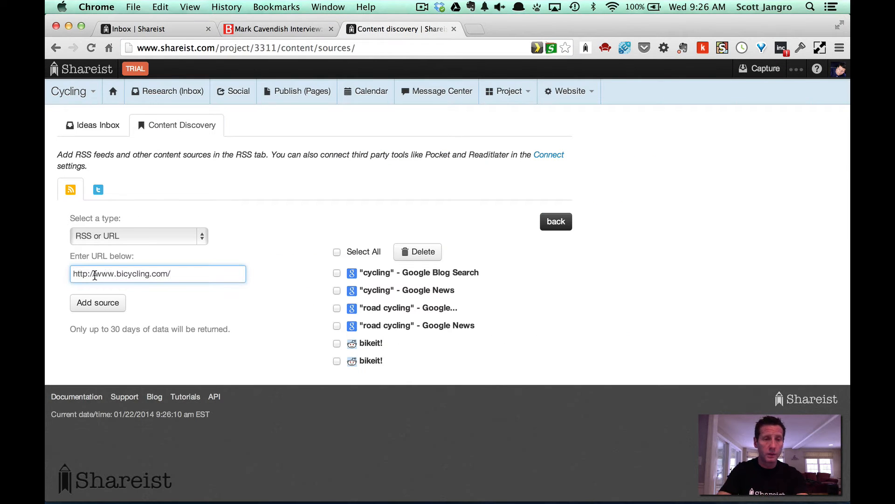
left_click(96, 303)
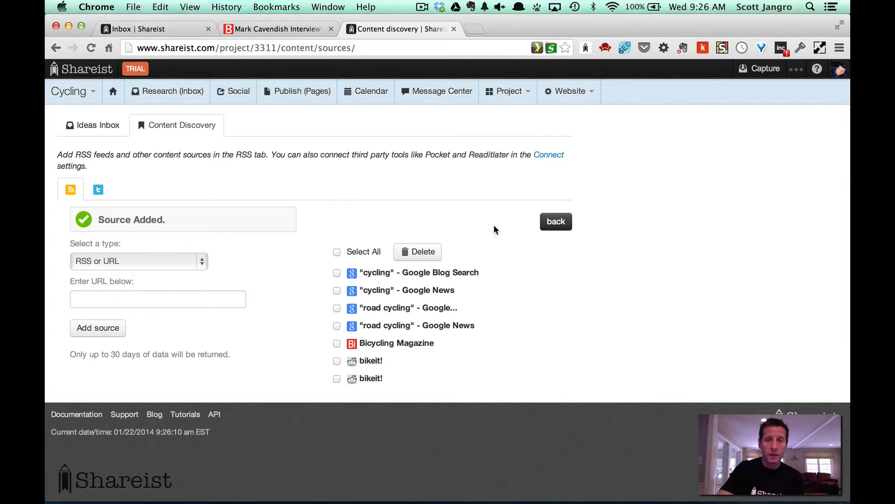
Return to the suggested articles and save "New Holmfirth Cycling Club opens its doors - Huddersfield Examiner" to the Cycling project.
left_click(550, 225)
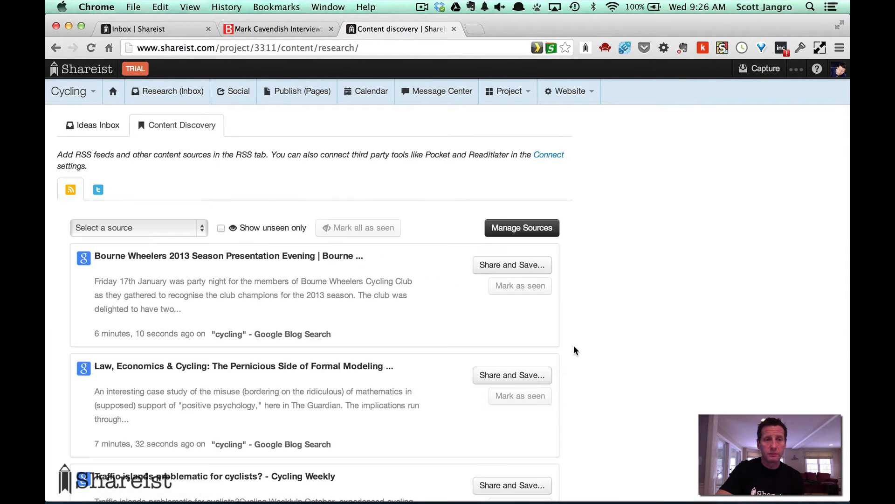
scroll(366, 347, "down", 1)
scroll(365, 347, "down", 5)
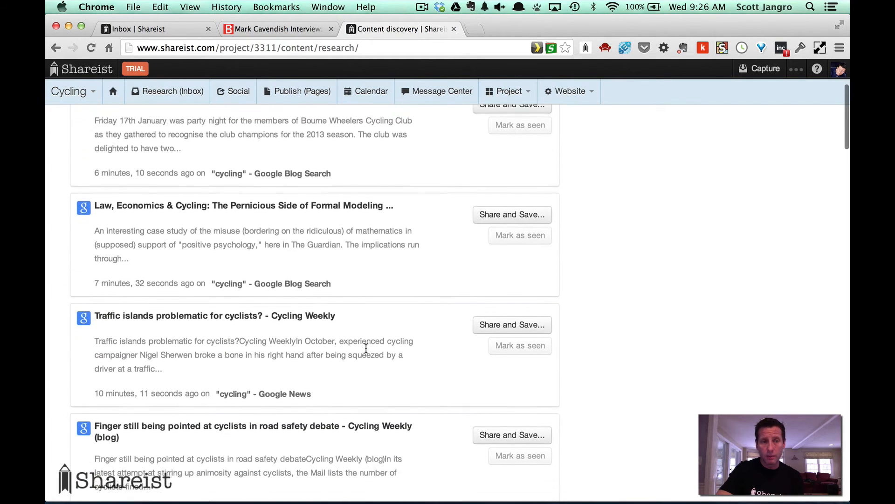
scroll(365, 347, "up", 3)
scroll(366, 350, "up", 2)
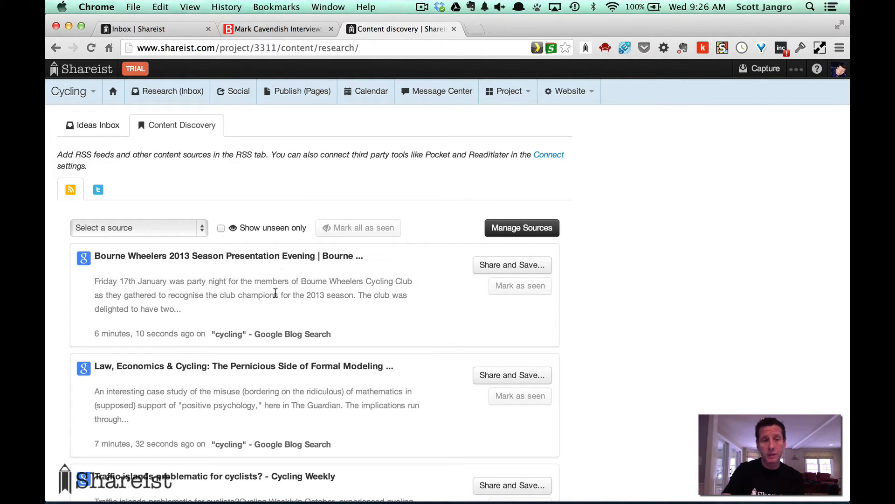
scroll(307, 402, "down", 5)
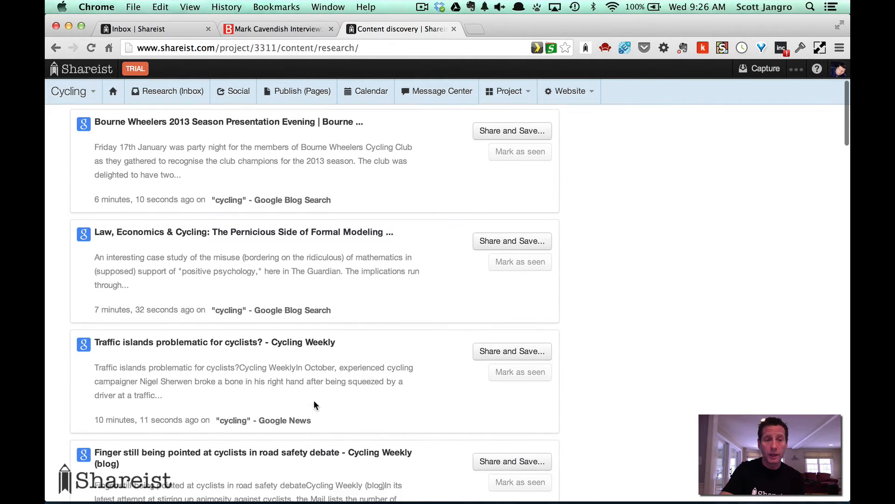
scroll(314, 401, "down", 6)
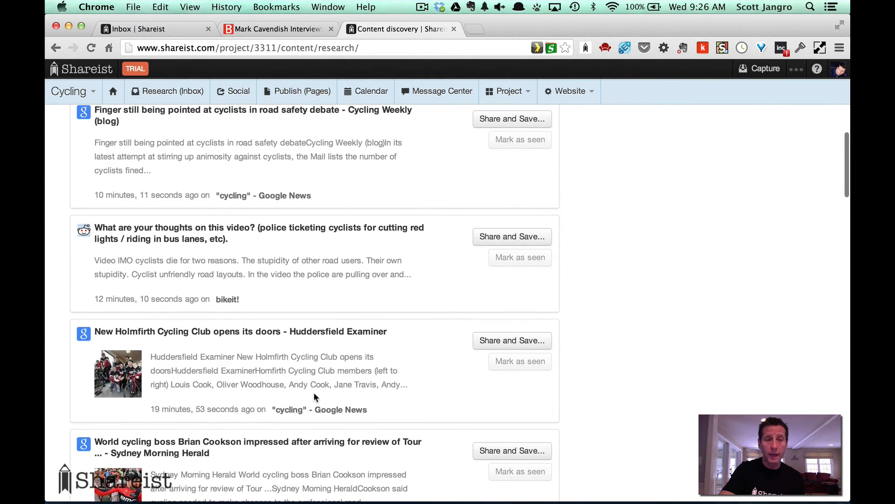
left_click(511, 342)
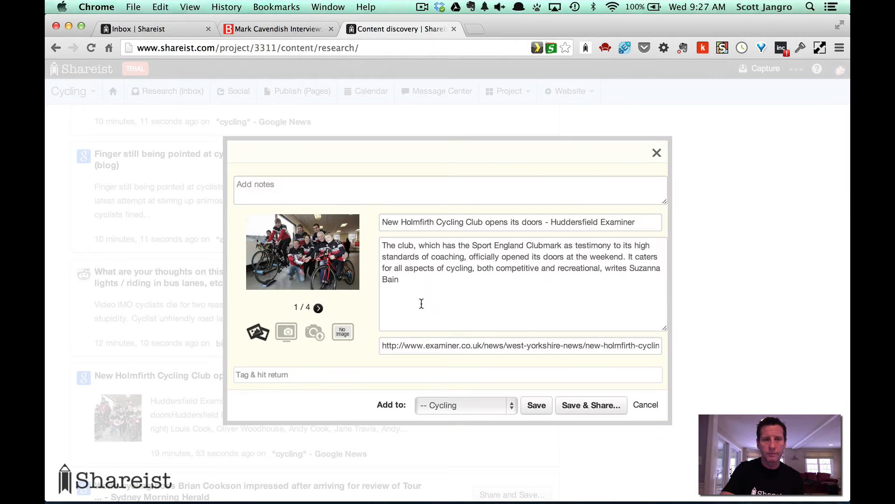
left_click(535, 410)
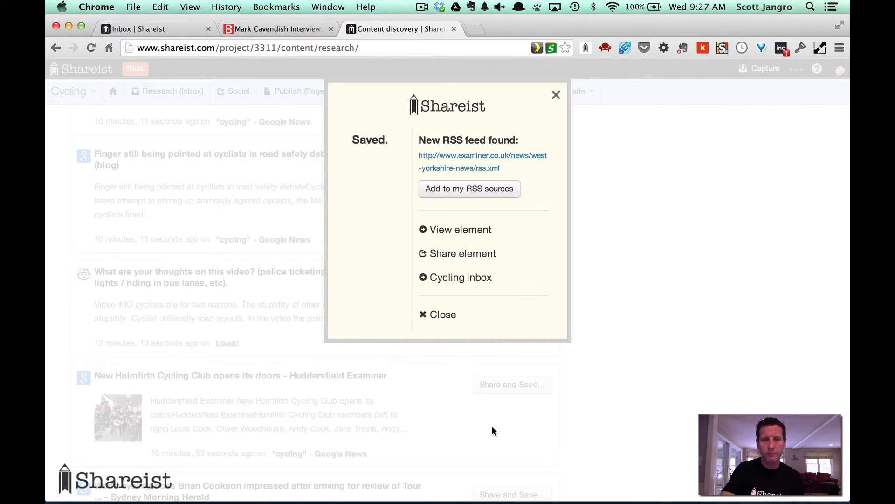
left_click(443, 315)
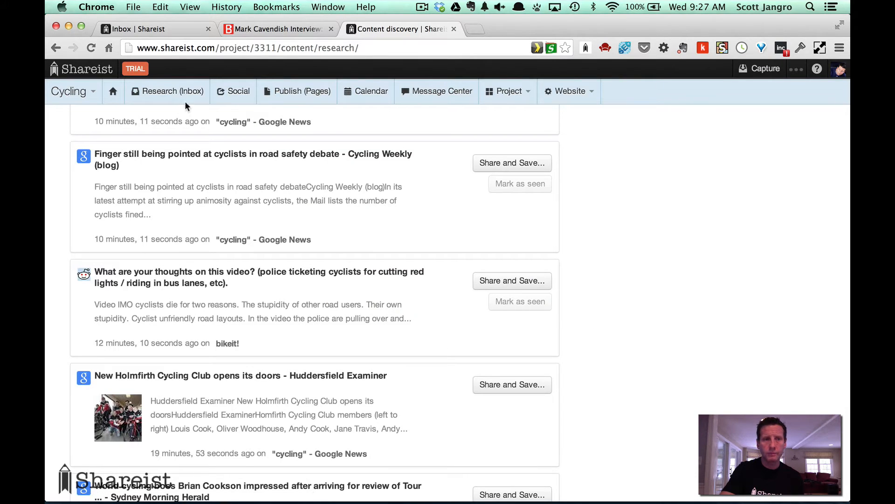
Open the Cycling project's inbox, review the captured items and set the social filter to Not Shared.
left_click(152, 91)
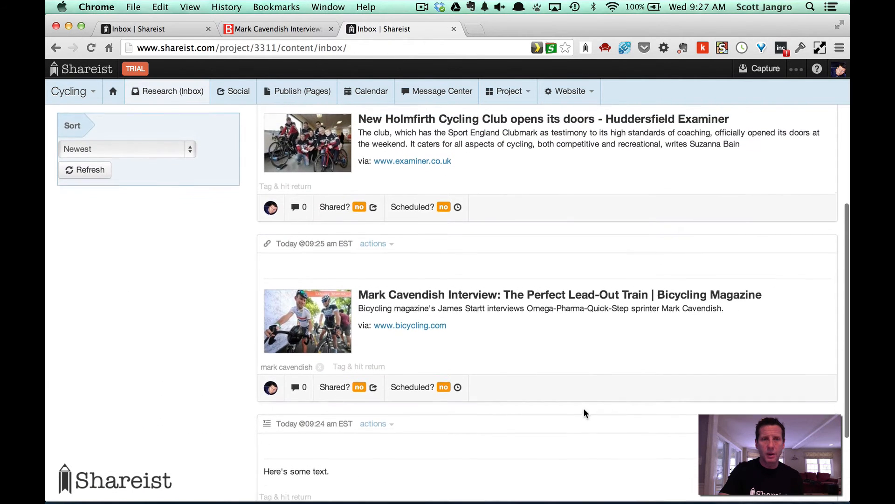
scroll(586, 413, "up", 2)
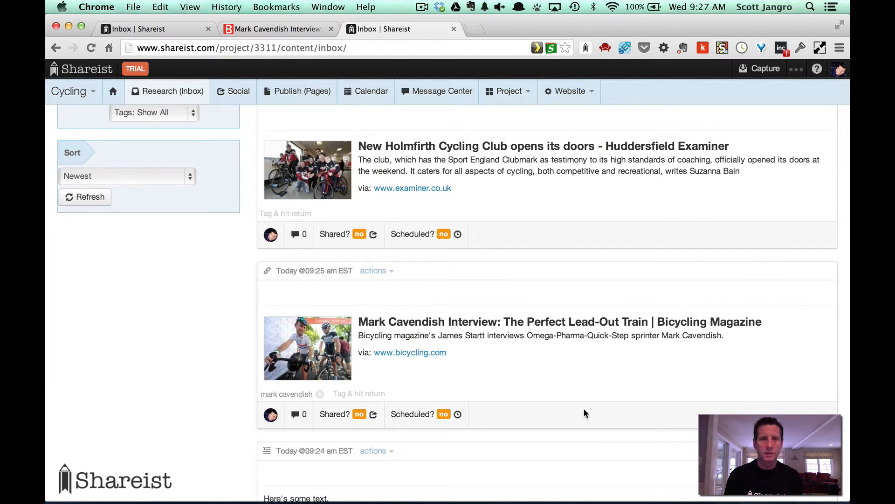
scroll(584, 411, "up", 3)
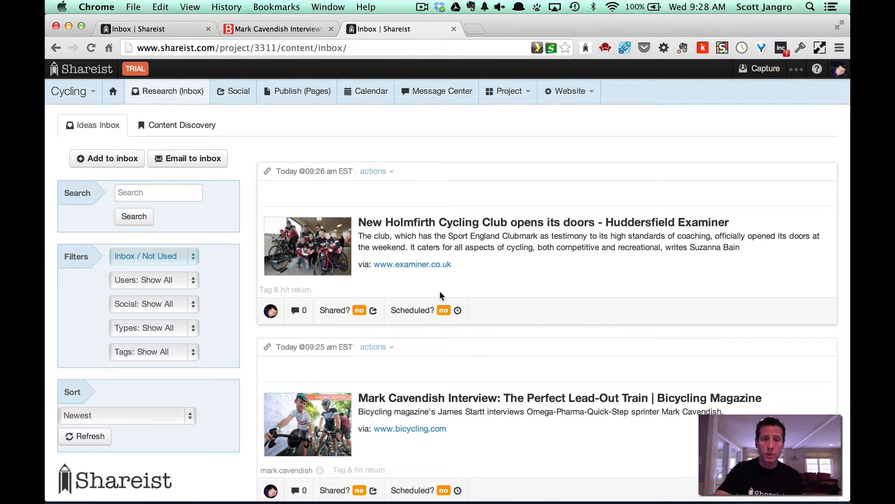
scroll(574, 345, "down", 2)
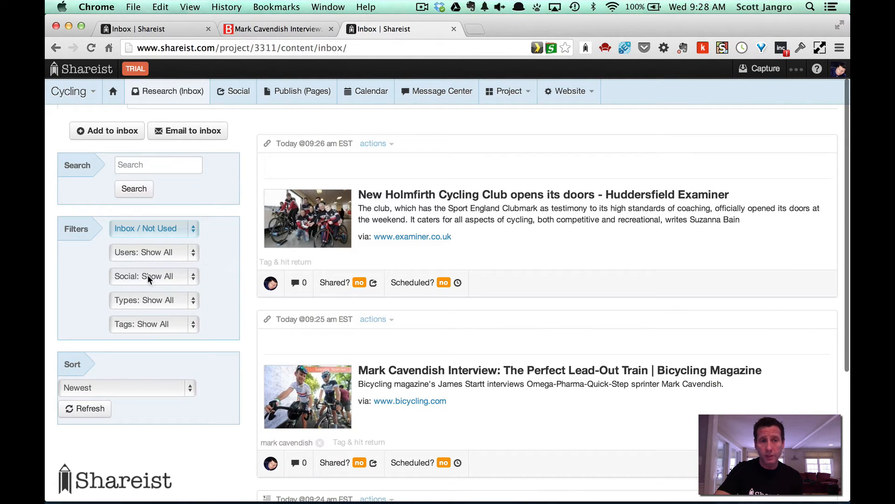
left_click(194, 279)
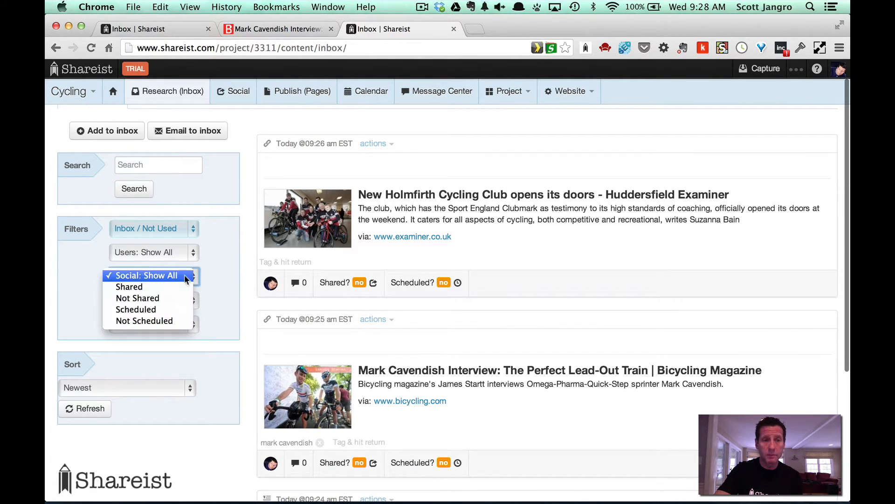
left_click(143, 298)
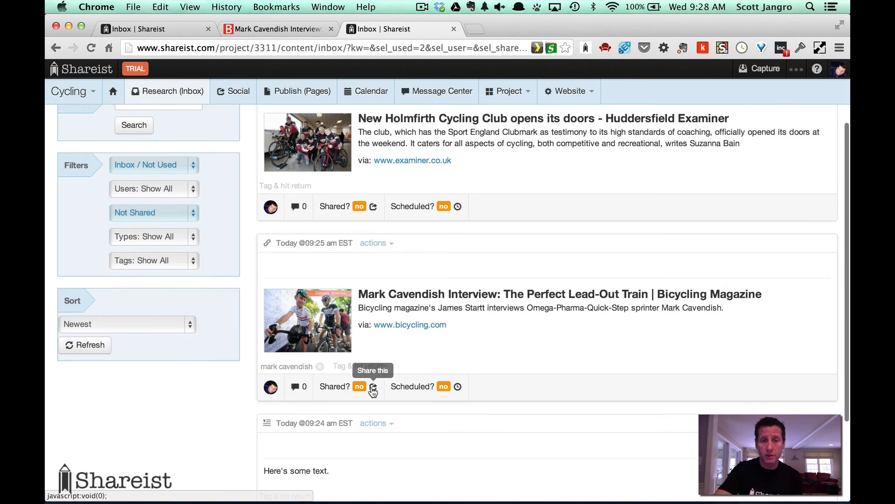
Prepare a Twitter share of the Mark Cavendish interview from the connected account, removing "| Bicycling Magazine" from the message.
left_click(373, 388)
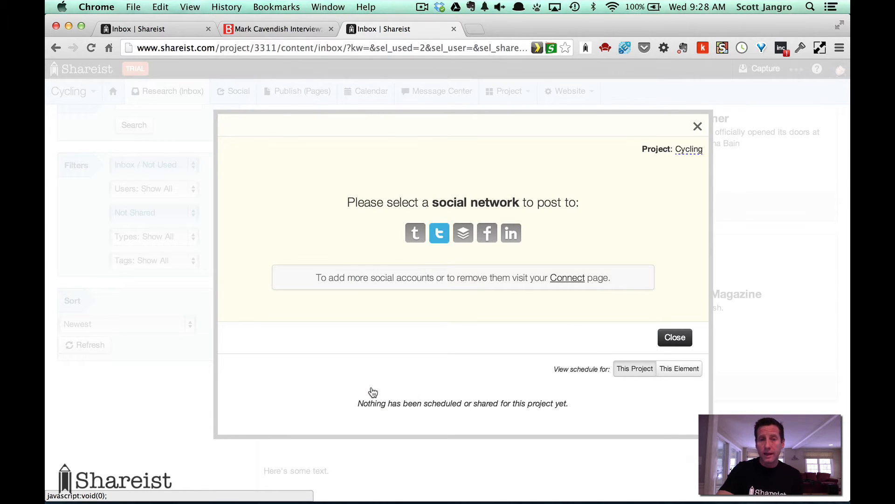
left_click(440, 239)
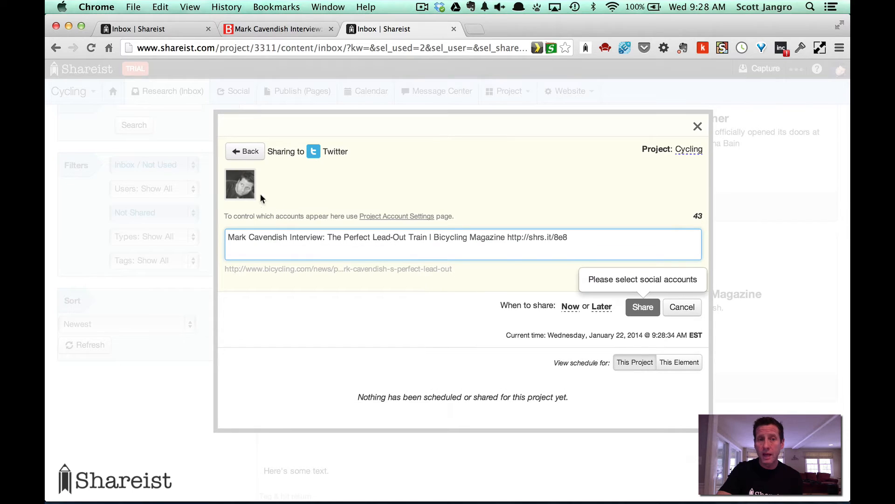
left_click(239, 187)
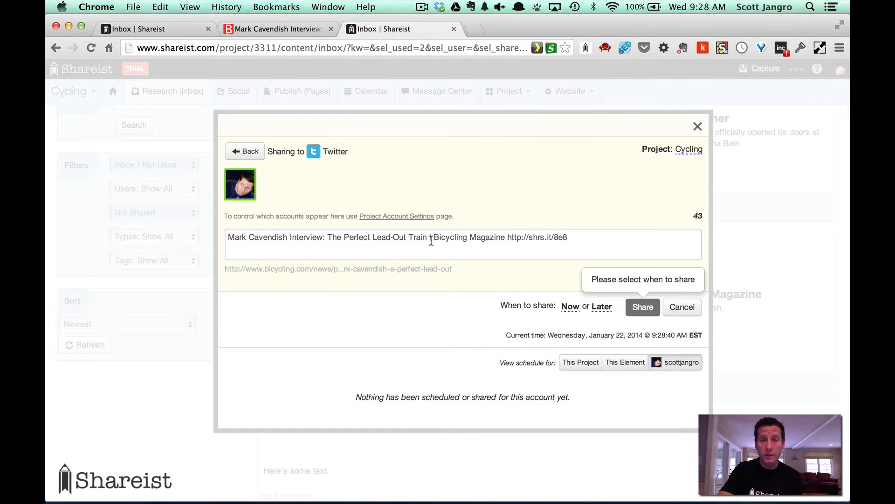
left_click_drag(504, 239, 424, 232)
key("BackSpace")
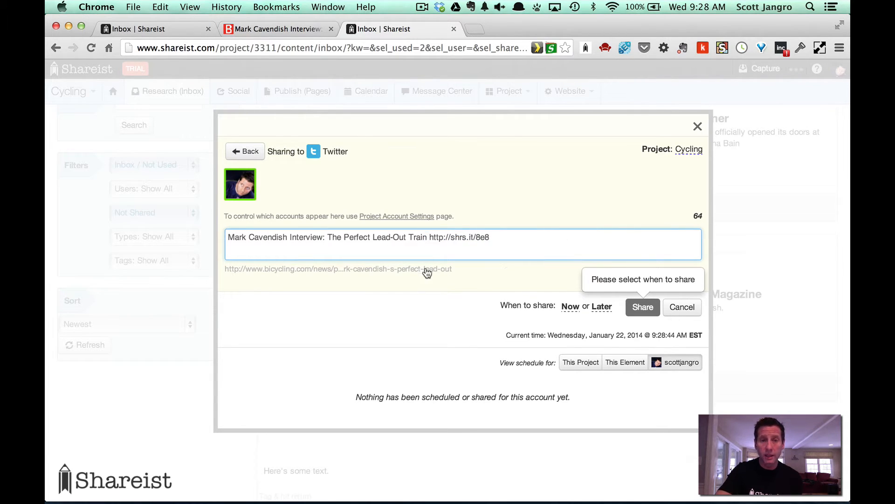
Share the message now and schedule repeats for January 23 and January 24, 2014 at 10:28 AM.
left_click(571, 308)
left_click(568, 319)
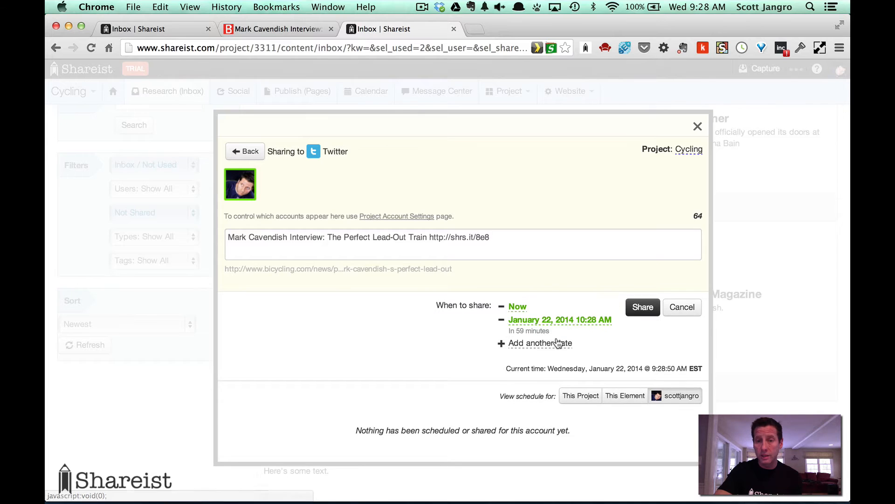
left_click(503, 342)
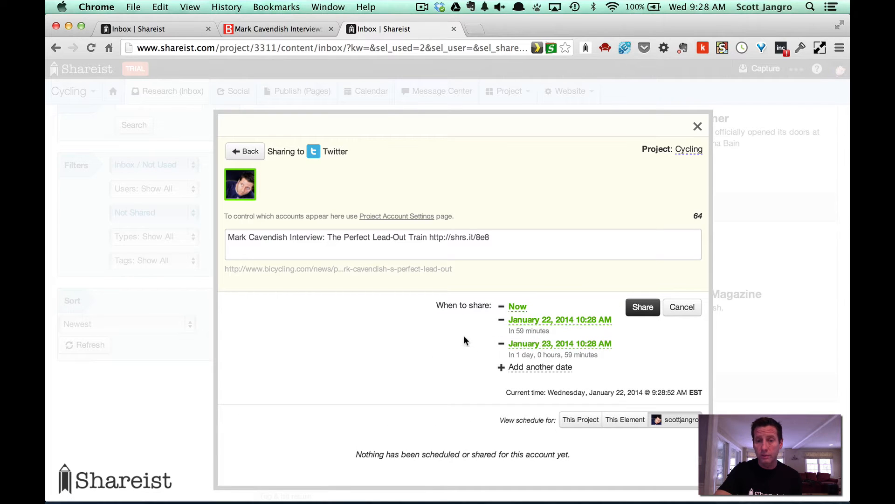
left_click(500, 323)
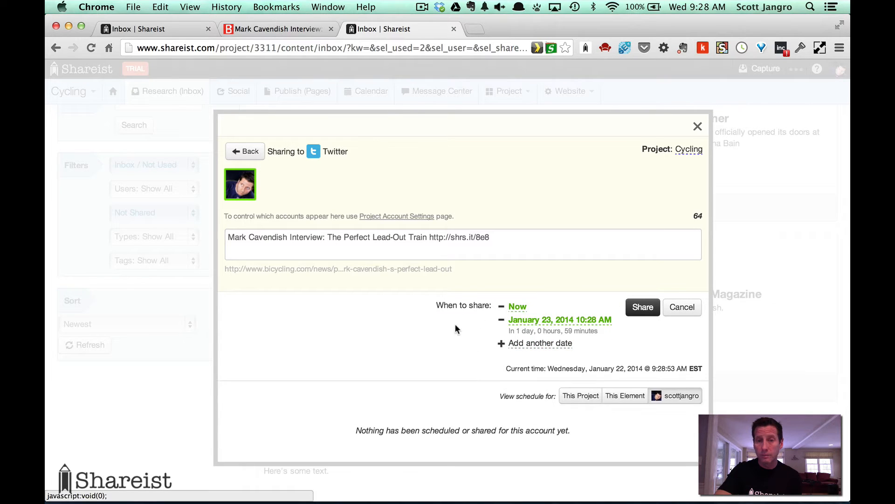
left_click(525, 344)
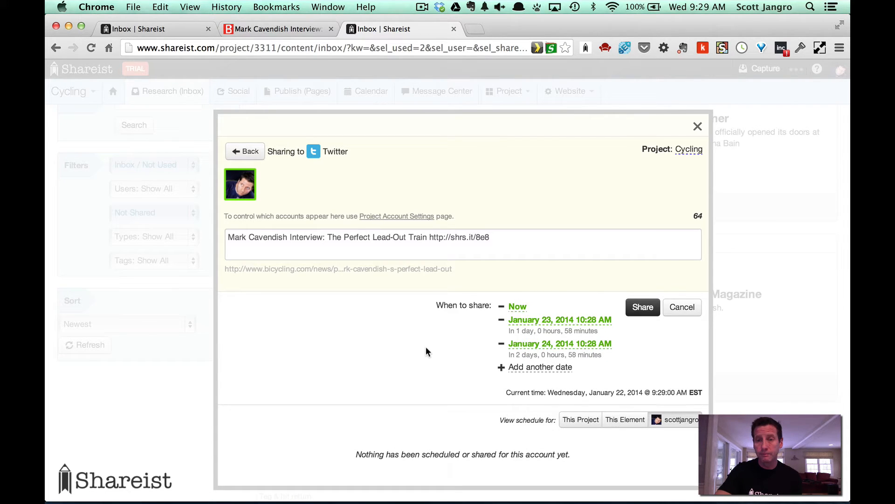
left_click(647, 303)
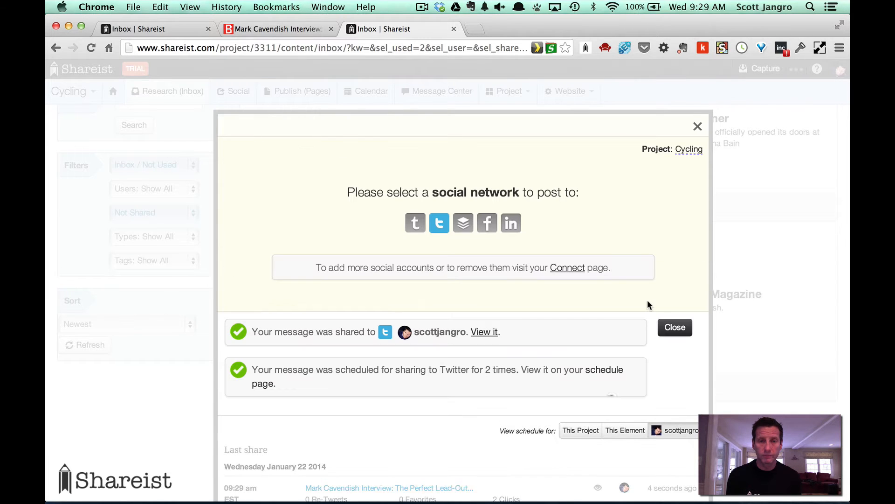
Review the account's last share and scheduled shares, and open the published tweet on Twitter.
scroll(481, 408, "down", 1)
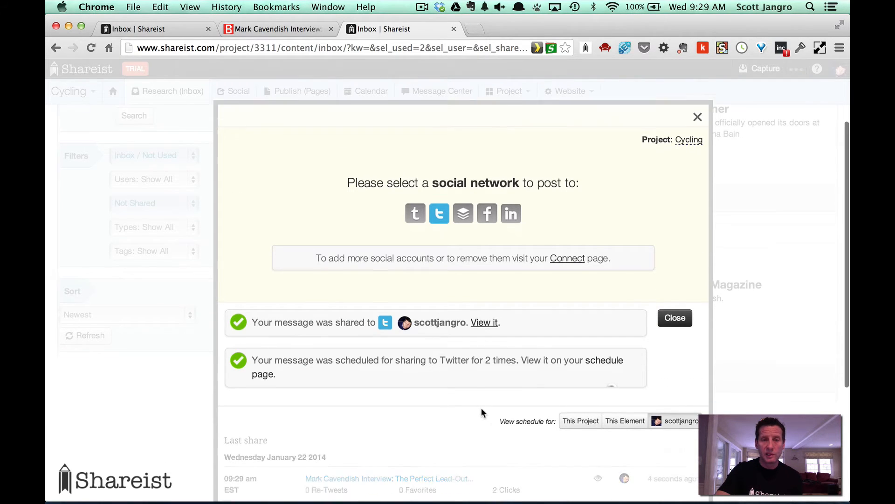
scroll(481, 411, "down", 4)
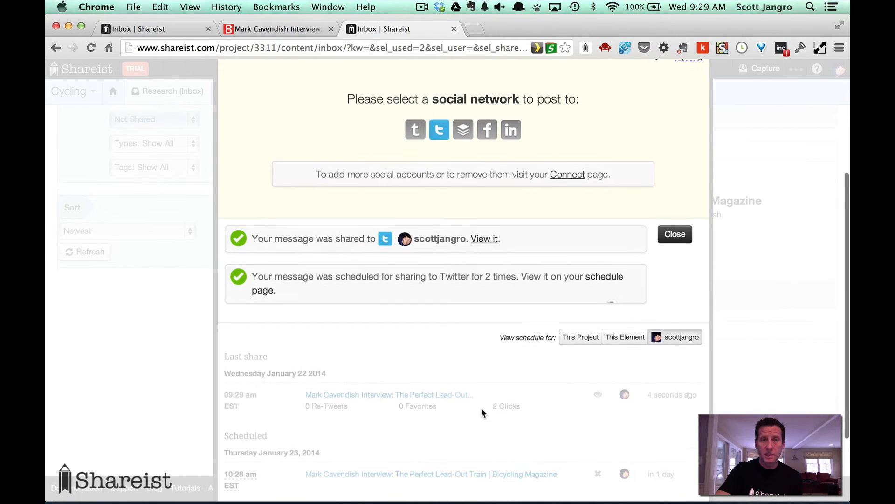
scroll(480, 407, "up", 1)
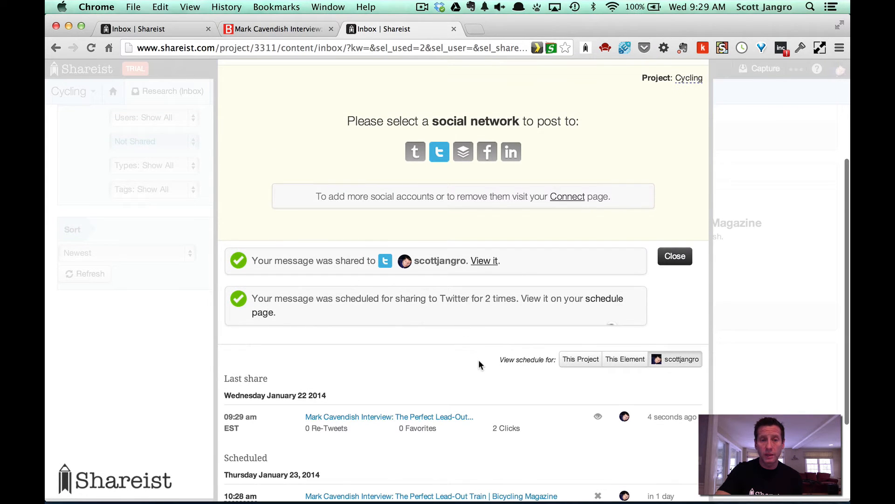
scroll(478, 361, "down", 5)
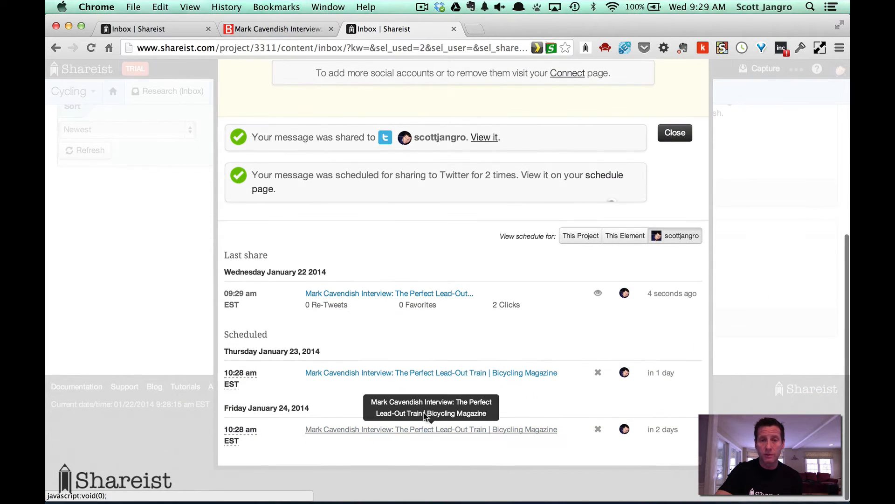
scroll(463, 249, "up", 4)
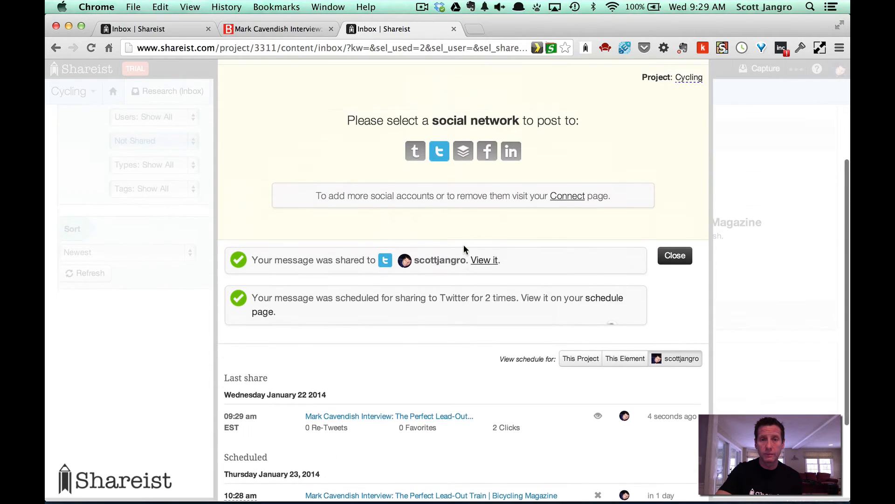
scroll(464, 249, "up", 3)
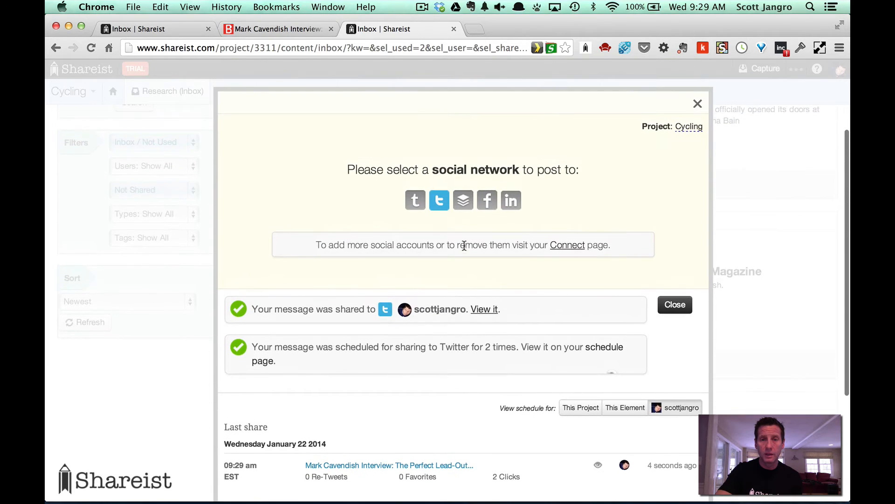
left_click(491, 305)
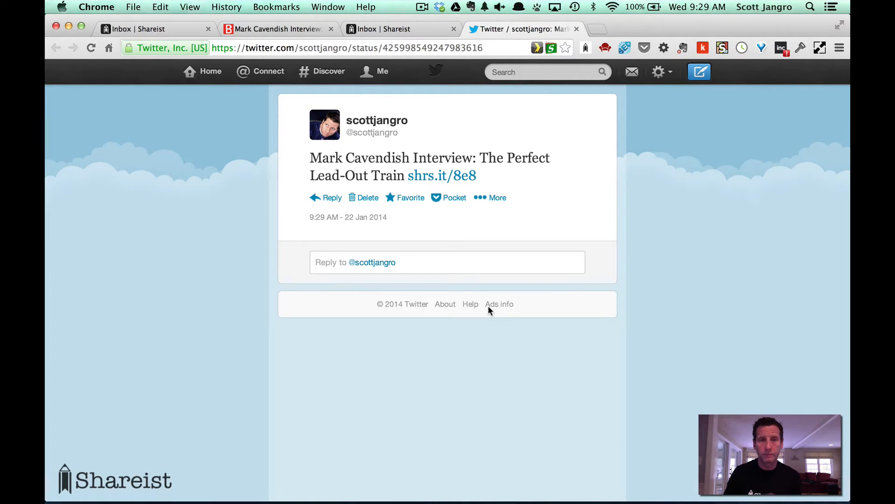
Return from the tweet to Shareist and close the completed share dialogs to get back to the Cycling inbox.
left_click(396, 29)
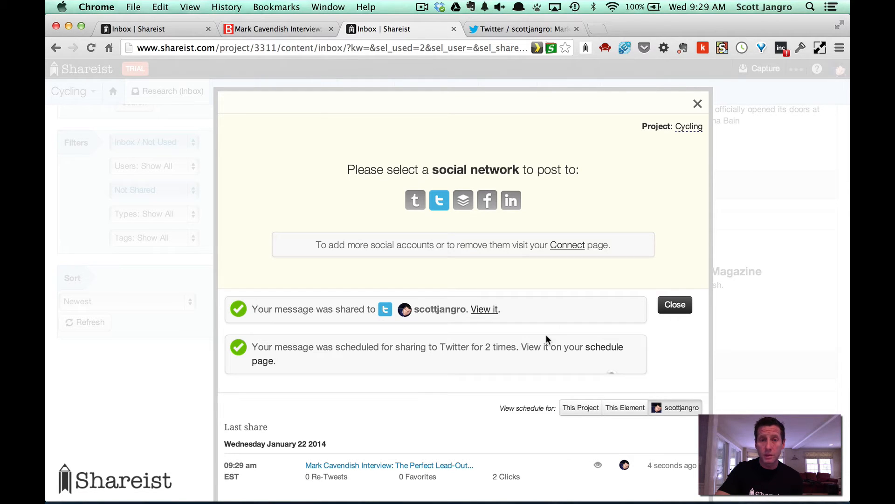
left_click(675, 305)
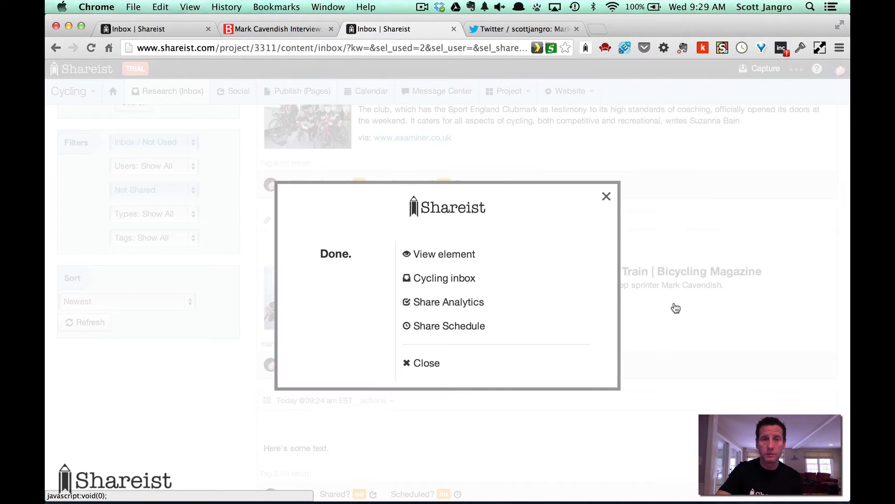
left_click(422, 364)
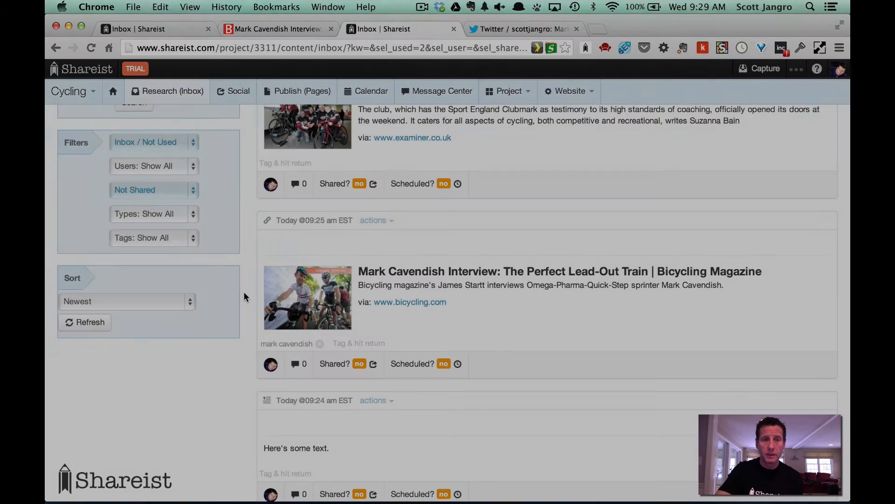
scroll(245, 296, "up", 5)
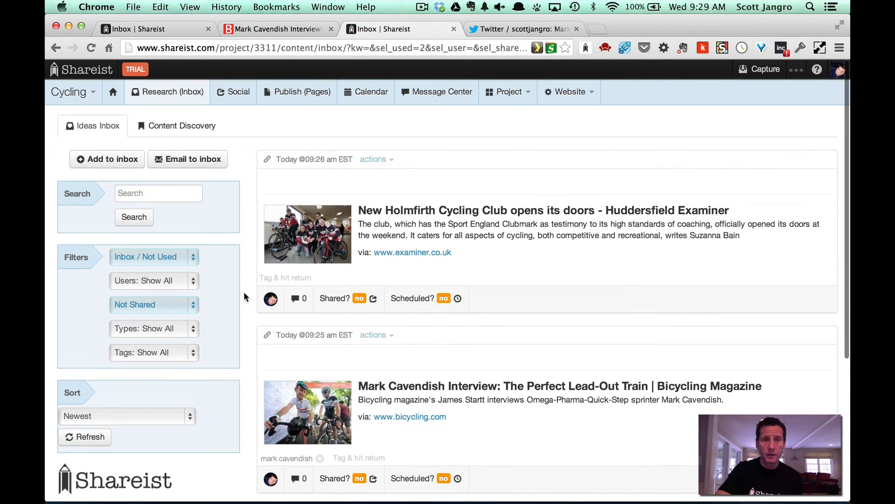
Review the Cycling project's shared and scheduled social posts.
left_click(238, 92)
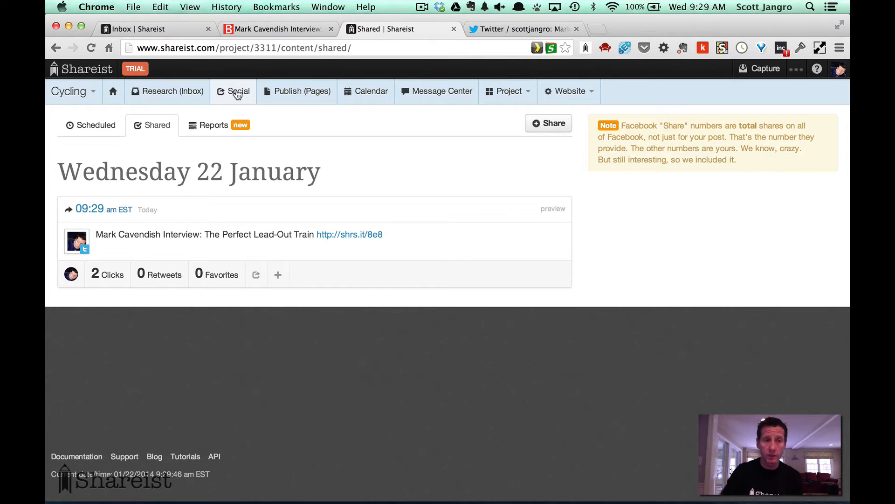
left_click(92, 134)
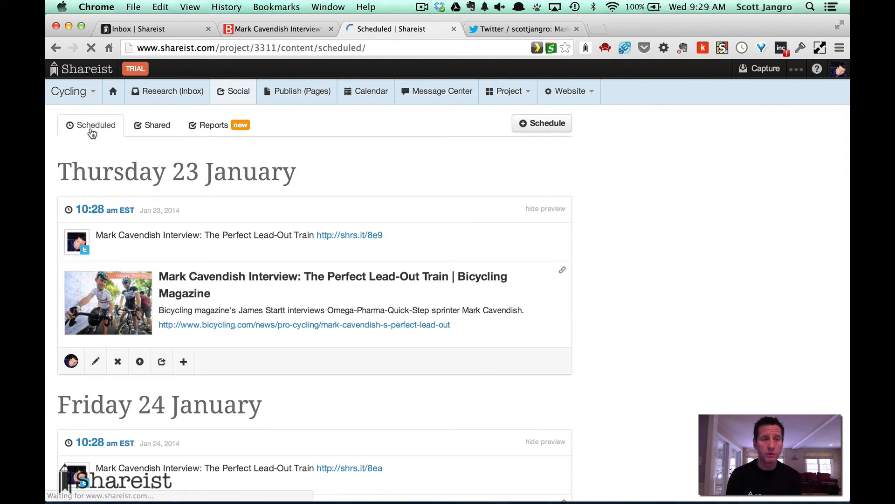
scroll(356, 332, "down", 3)
scroll(355, 332, "up", 1)
scroll(355, 333, "down", 3)
scroll(355, 332, "up", 2)
scroll(355, 333, "up", 3)
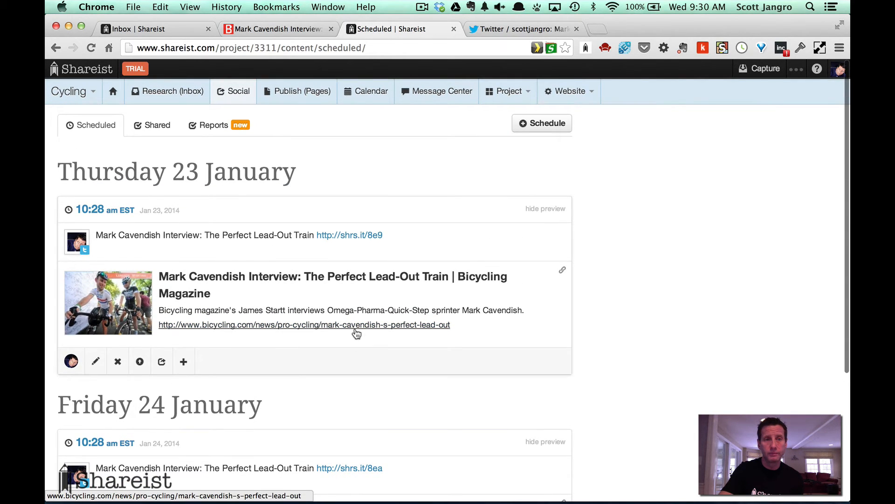
Examine the social reports for the shared post, including the timeframe and engagement filters.
left_click(213, 126)
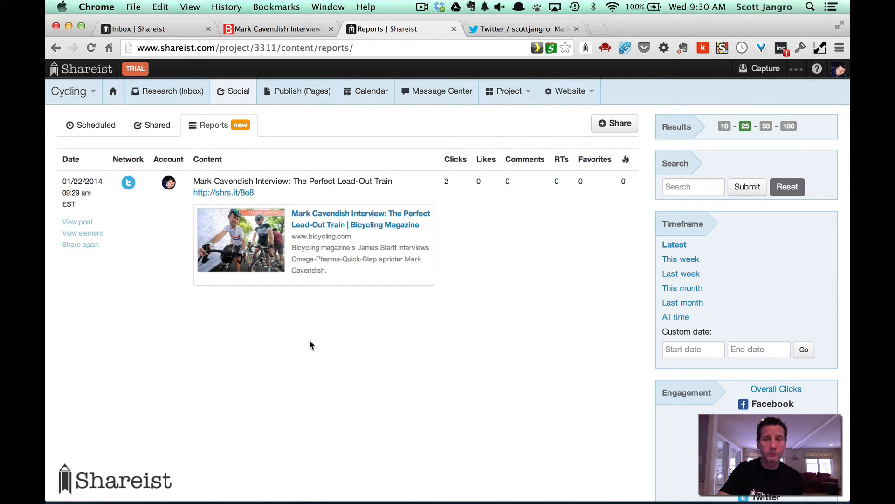
scroll(459, 390, "down", 2)
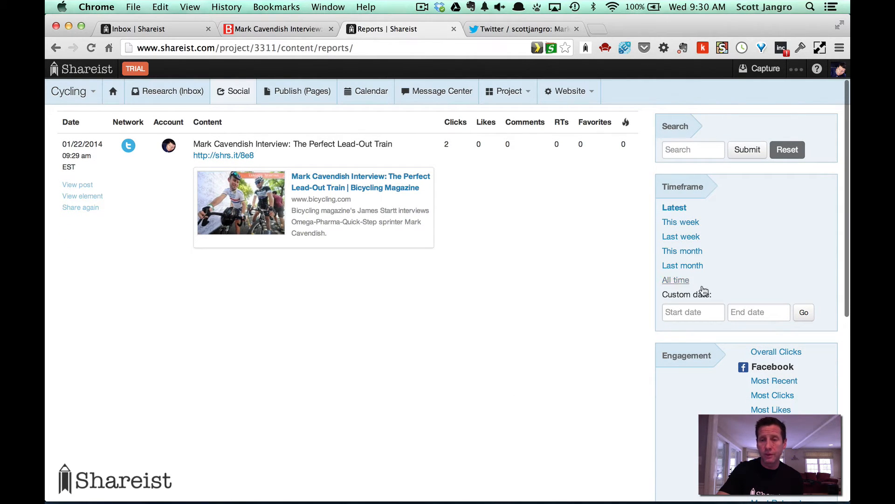
scroll(607, 368, "down", 1)
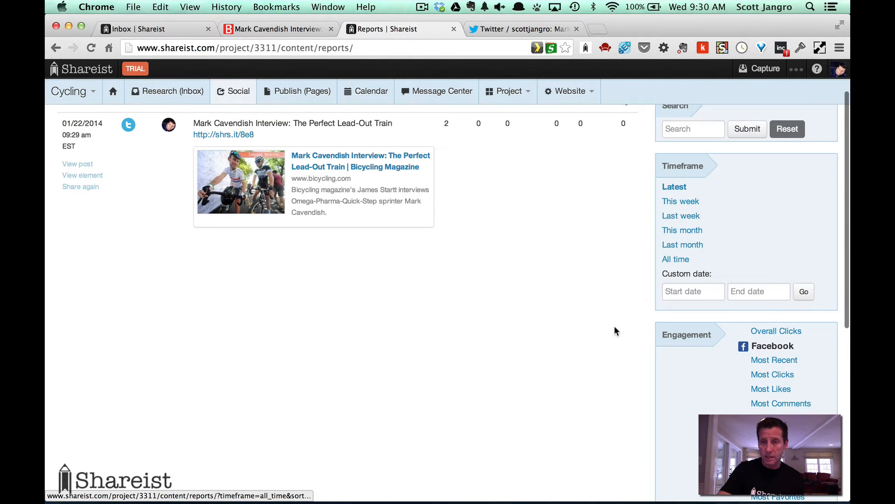
scroll(612, 365, "down", 5)
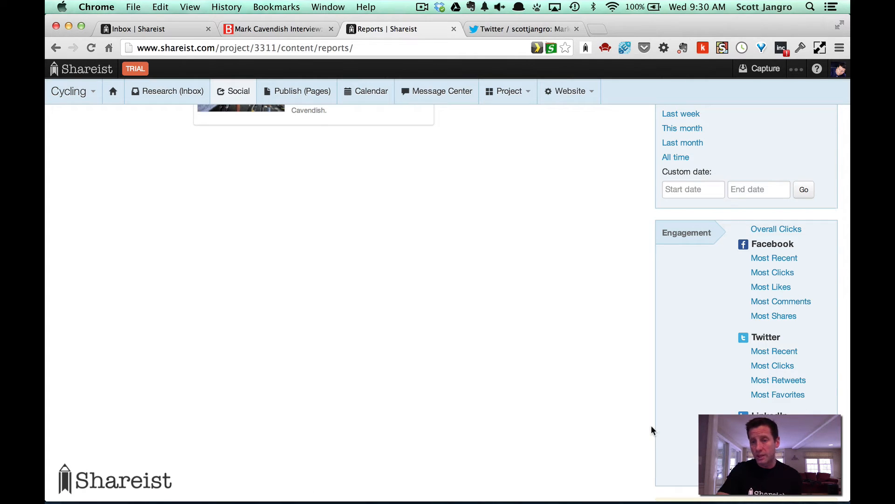
scroll(651, 426, "up", 7)
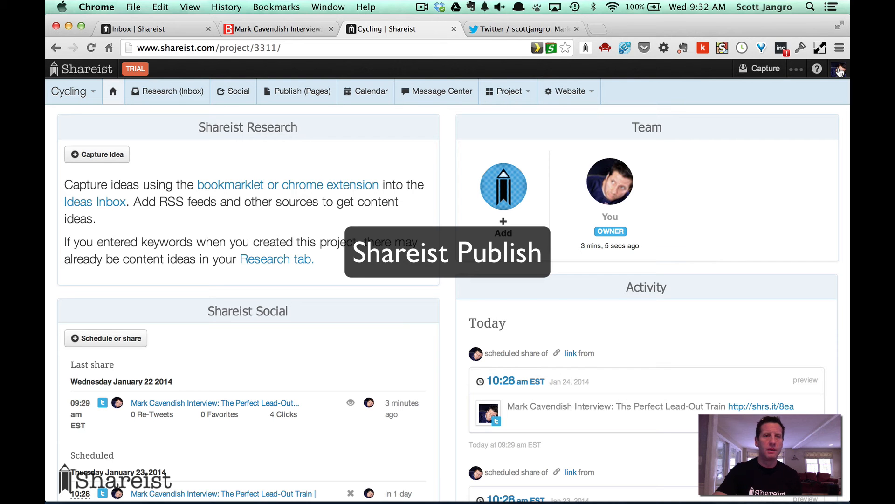
Add the Mark Cavendish interview from the inbox to a new page titled "My first page" and open that page for editing.
left_click(159, 91)
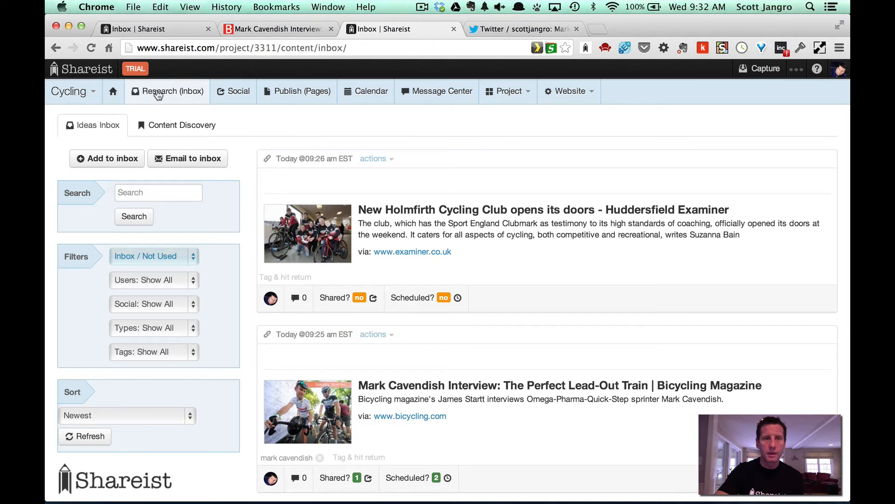
left_click(298, 95)
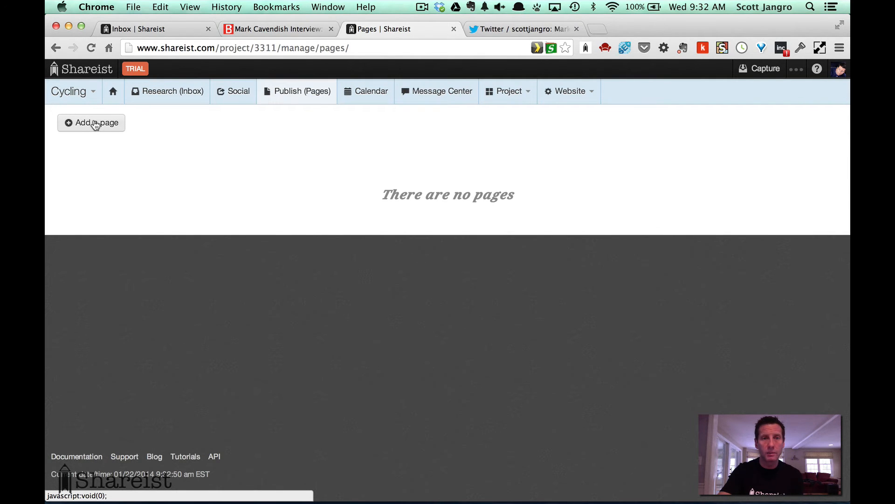
left_click(165, 92)
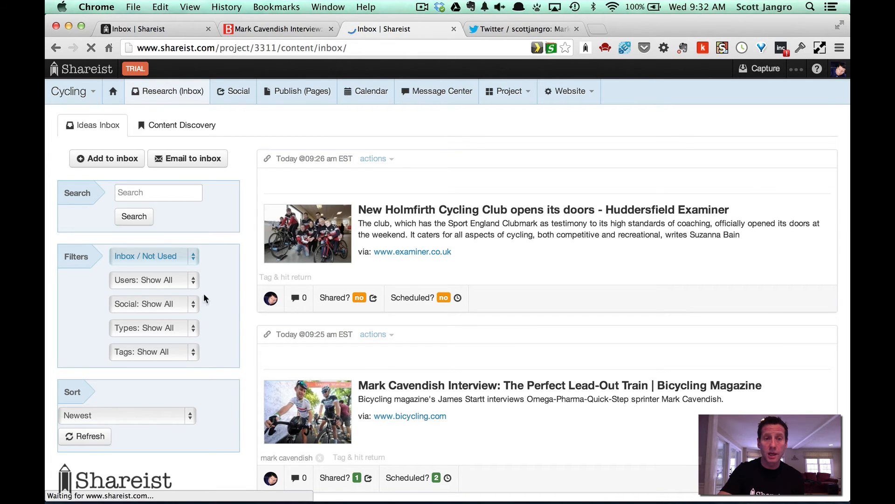
left_click(391, 336)
left_click(391, 404)
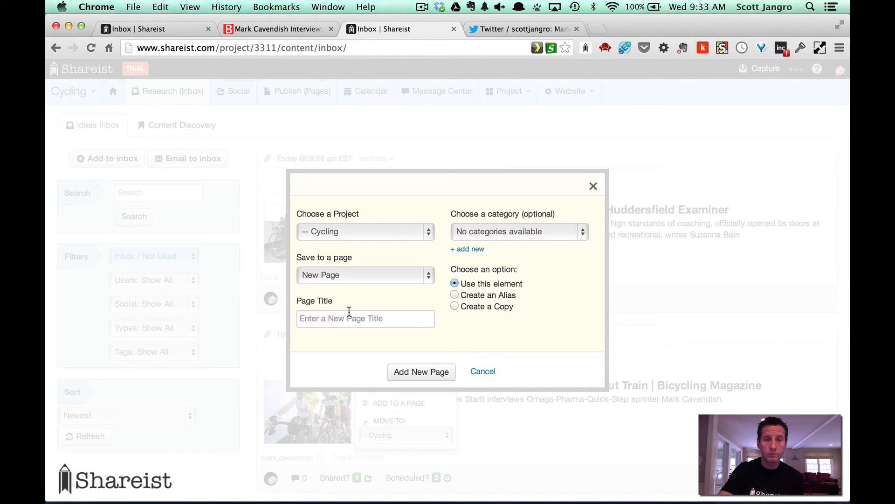
left_click(350, 320)
type("My first page")
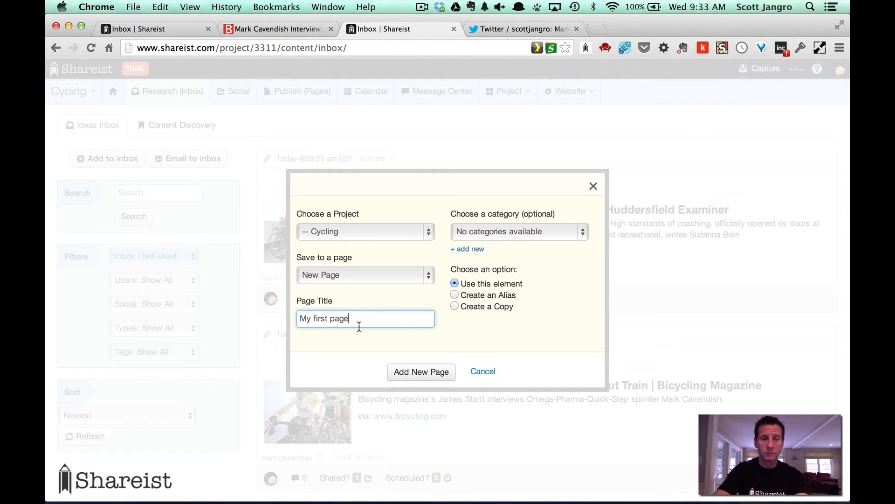
left_click(418, 373)
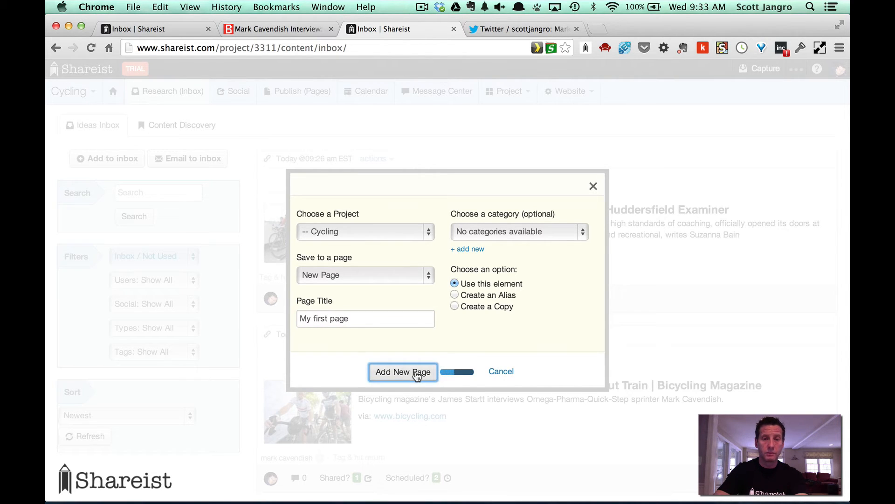
left_click(432, 275)
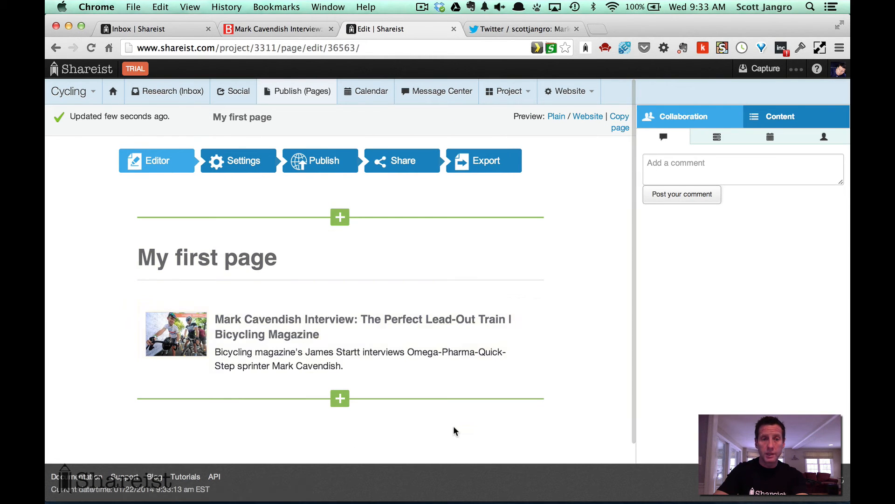
Add the plain text "This is some text." to the page and move it above the Mark Cavendish interview.
scroll(454, 430, "down", 1)
scroll(455, 430, "down", 1)
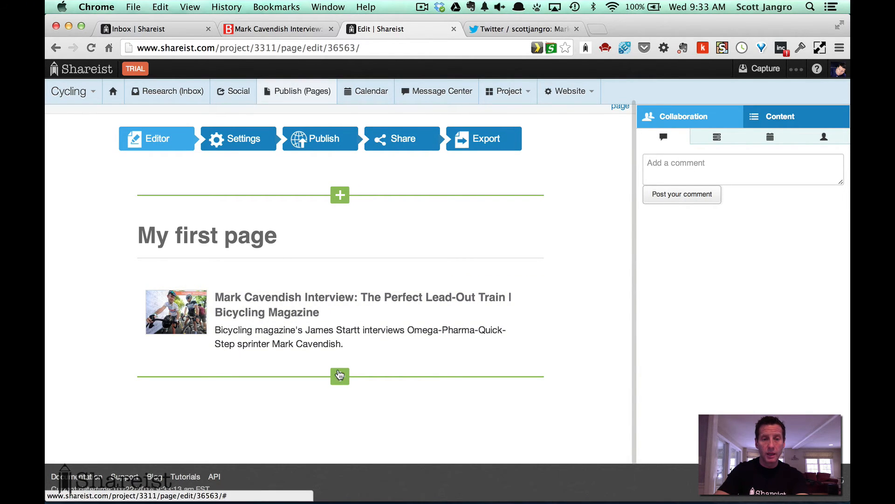
left_click(340, 376)
left_click(247, 390)
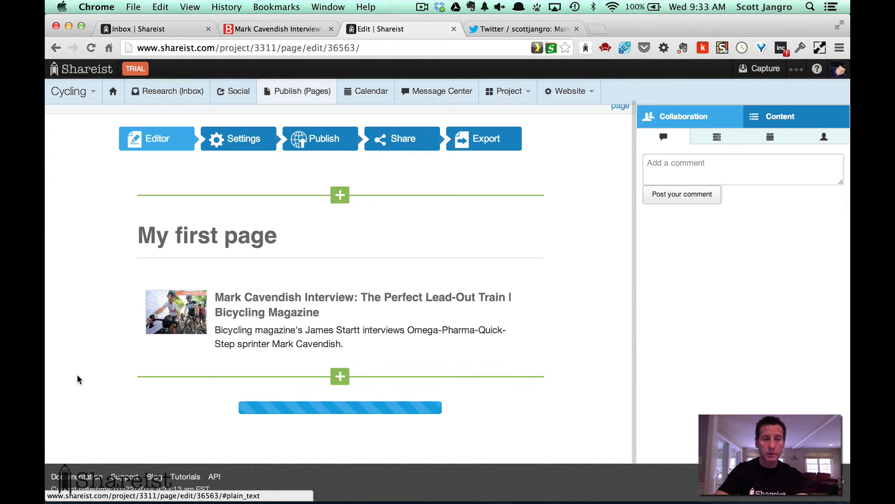
type("This is some text.")
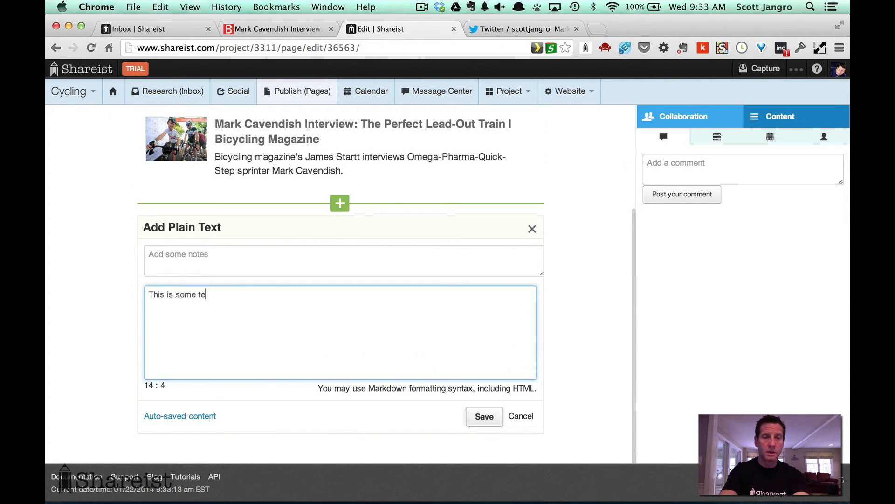
left_click(484, 416)
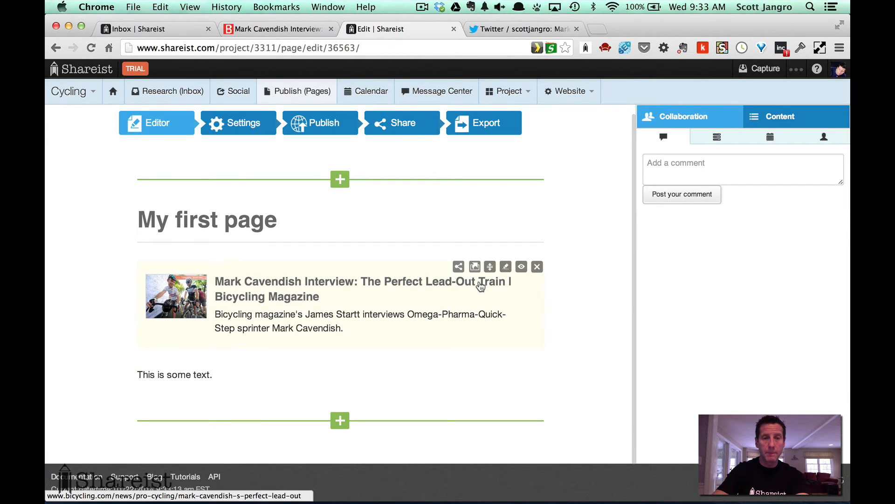
left_click_drag(490, 358, 475, 256)
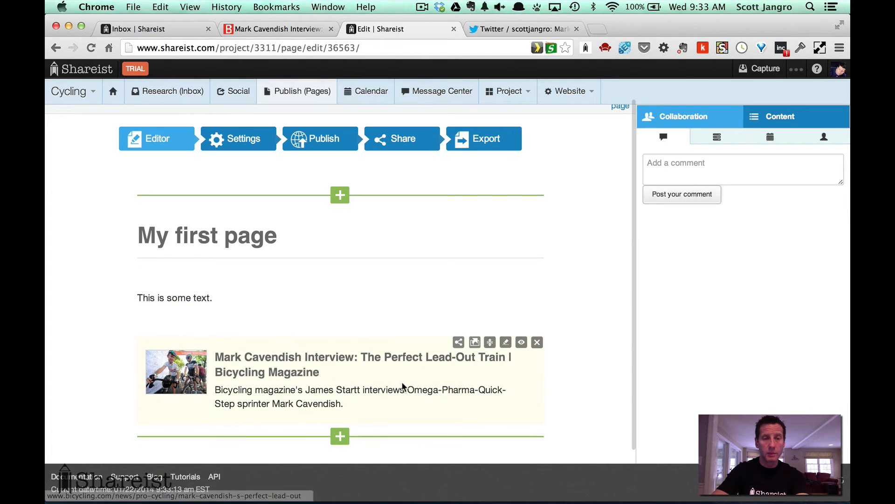
scroll(399, 294, "down", 1)
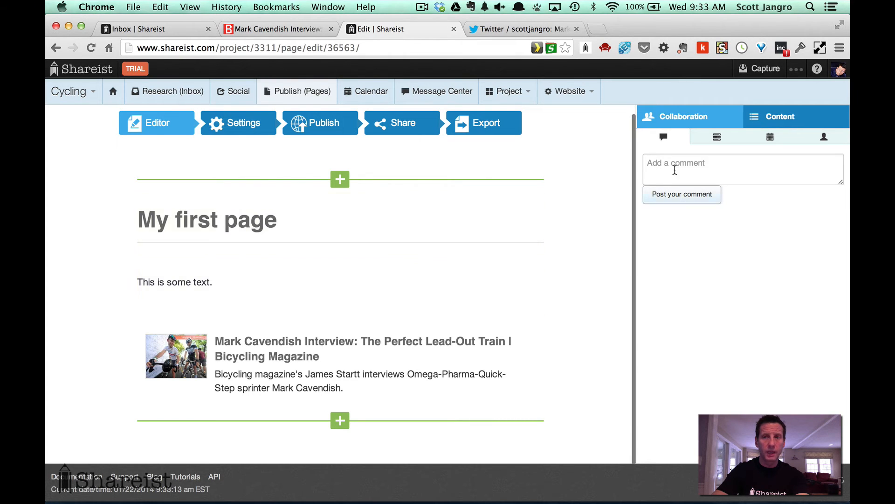
Insert the New Holmfirth Cycling Club article from the Cycling inbox between the plain text and the Mark Cavendish interview.
left_click(778, 116)
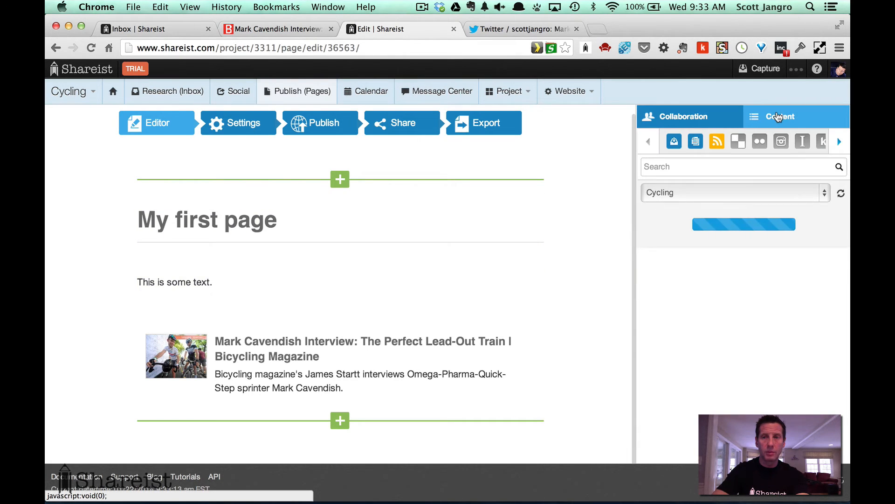
left_click(713, 142)
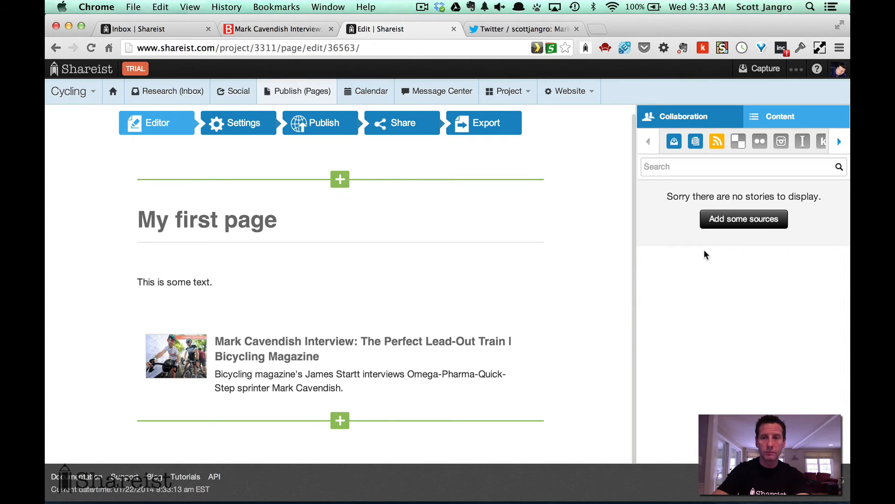
left_click(675, 142)
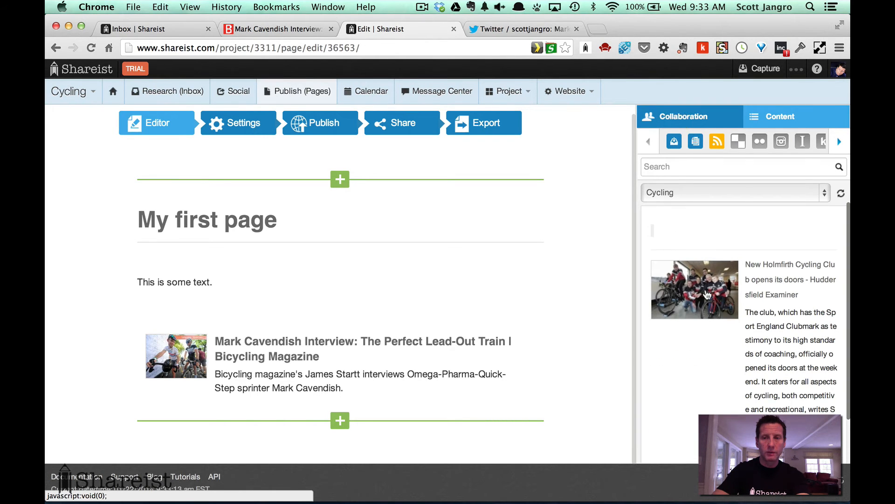
left_click_drag(697, 331, 339, 345)
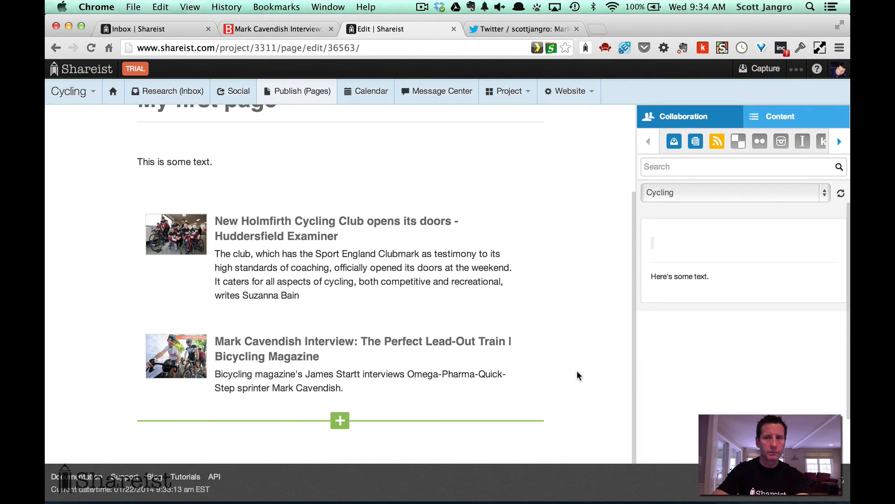
scroll(577, 375, "up", 1)
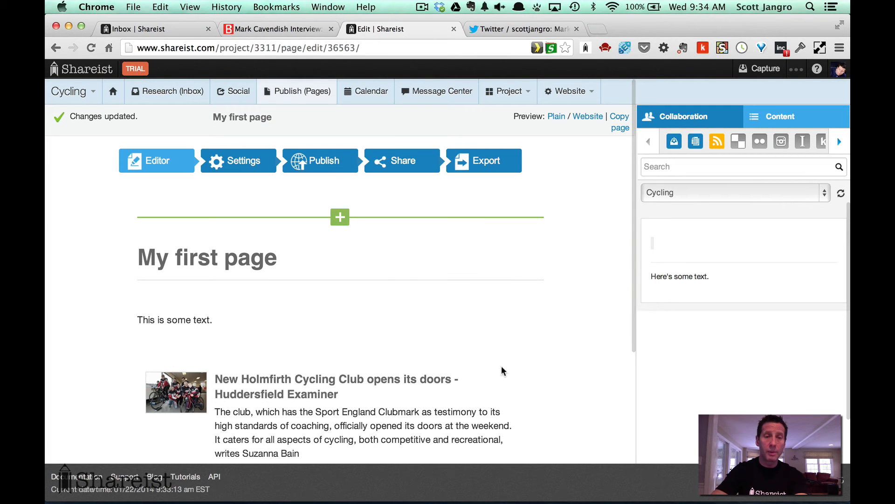
Open the page's publishing settings and review the Shareist and WordPress options, including the available Shareist statuses.
left_click(318, 164)
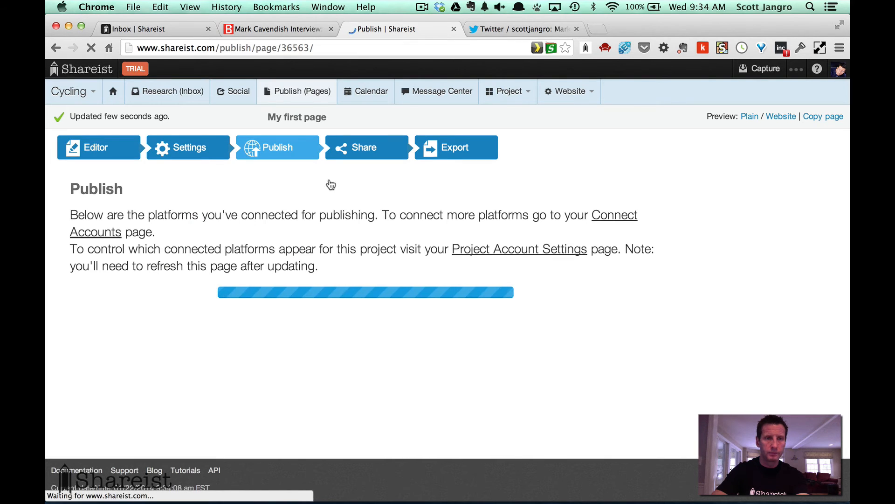
scroll(701, 365, "down", 3)
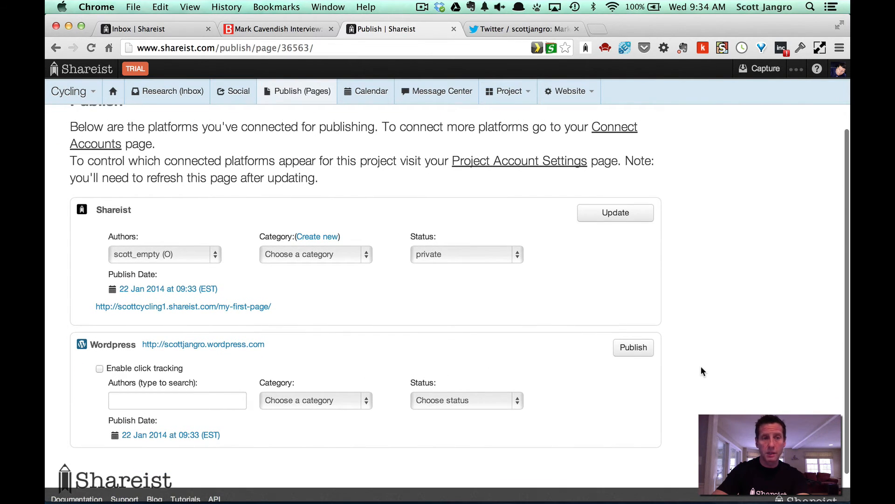
scroll(701, 368, "down", 1)
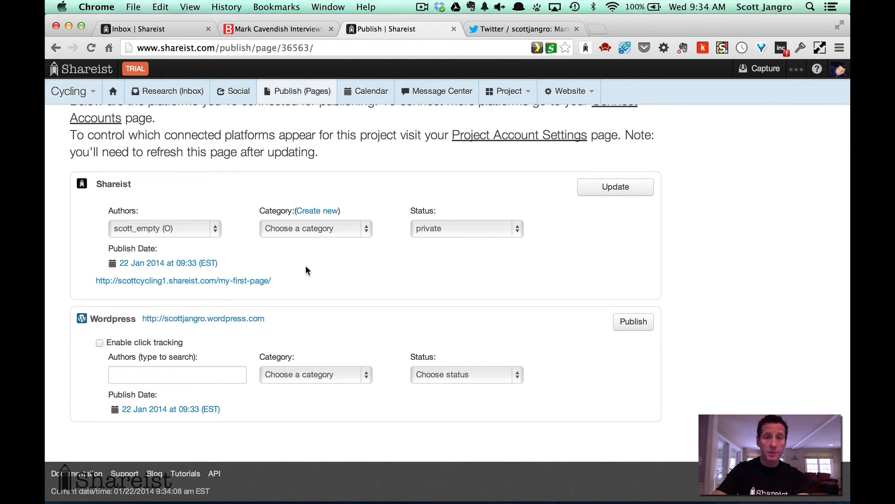
left_click(451, 226)
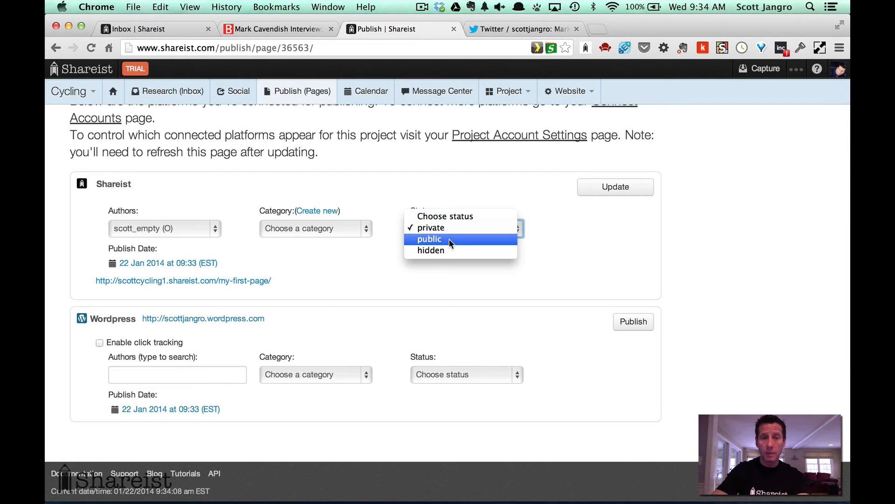
left_click(377, 246)
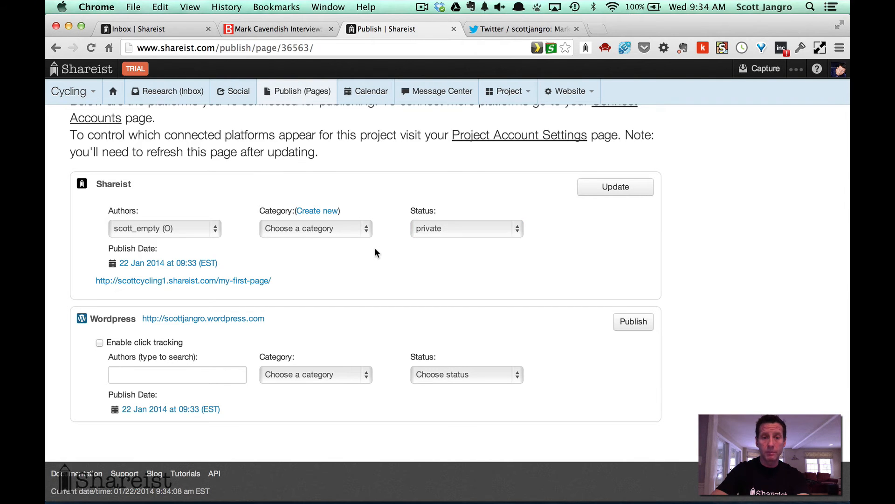
Publish the page to WordPress with the suggested author, category Uncategorized and status publish.
scroll(372, 285, "down", 1)
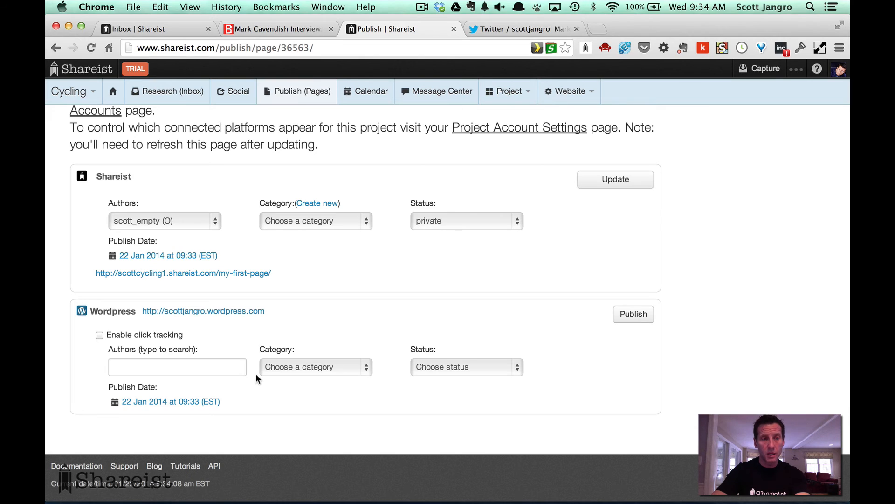
left_click(224, 368)
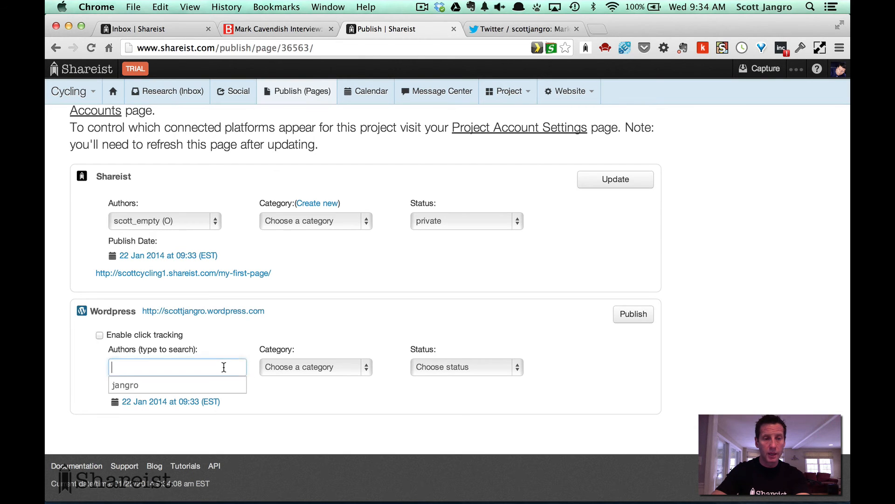
left_click(211, 386)
left_click(306, 369)
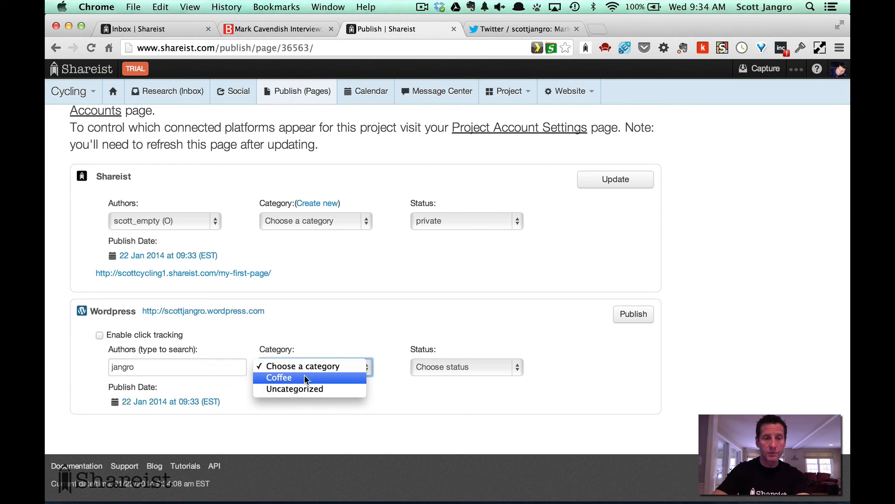
left_click(336, 388)
left_click(437, 373)
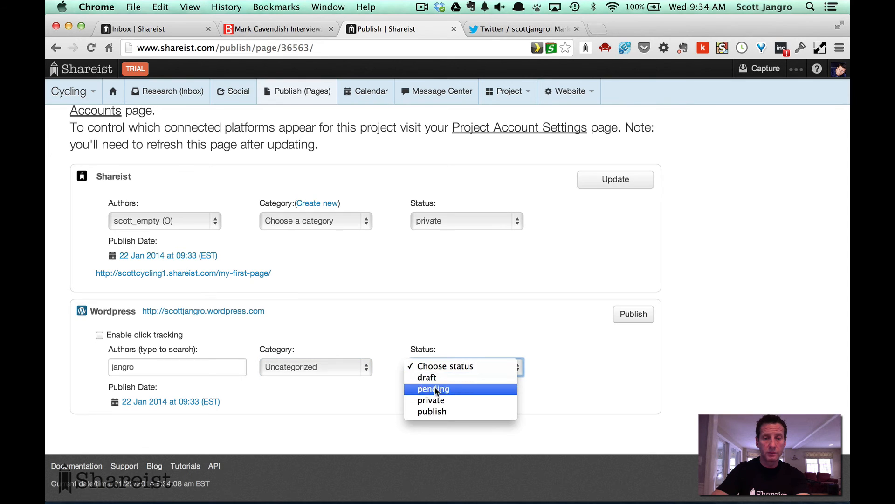
left_click(434, 413)
left_click(631, 316)
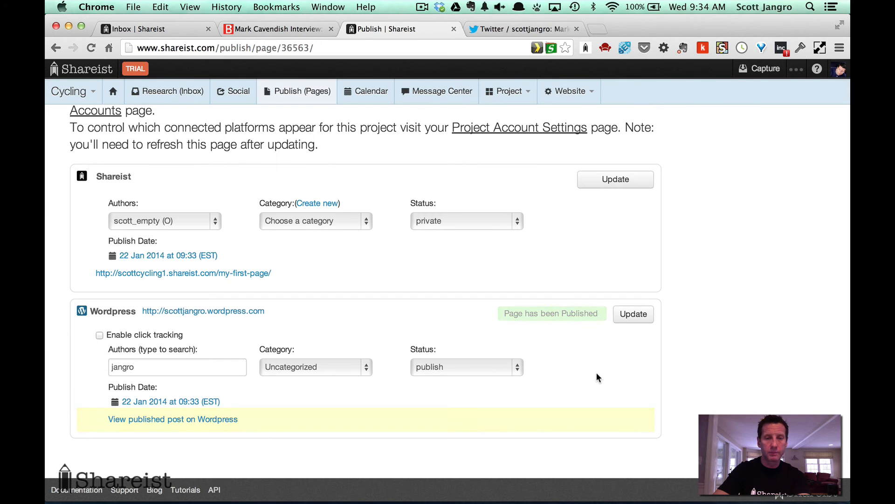
View the published WordPress post, check its text and both articles, and return to the page's publishing settings.
left_click(203, 420)
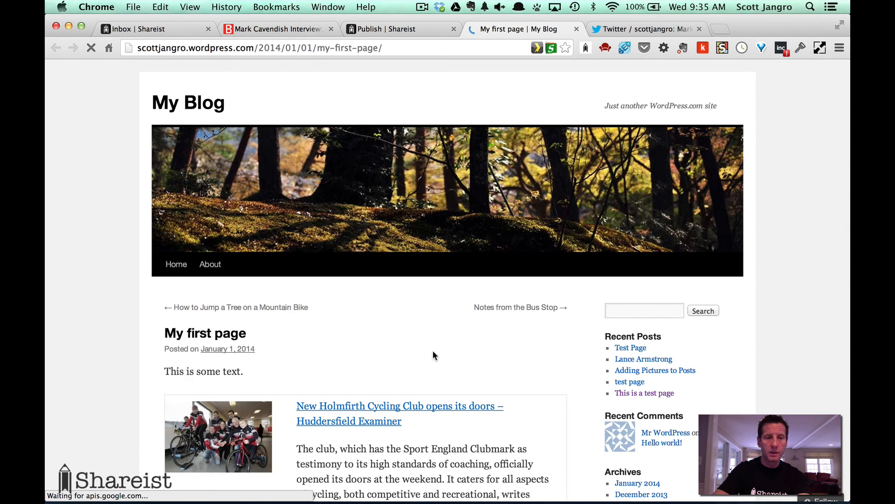
scroll(434, 356, "down", 5)
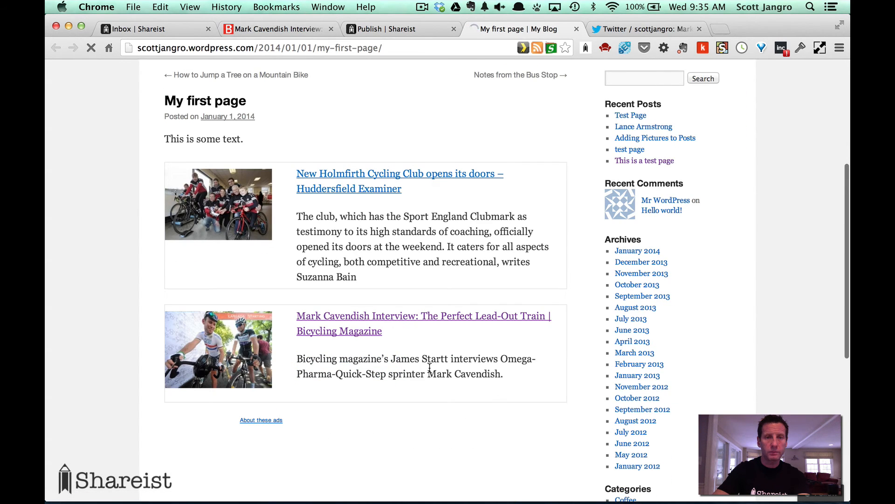
scroll(430, 368, "up", 2)
scroll(429, 371, "up", 1)
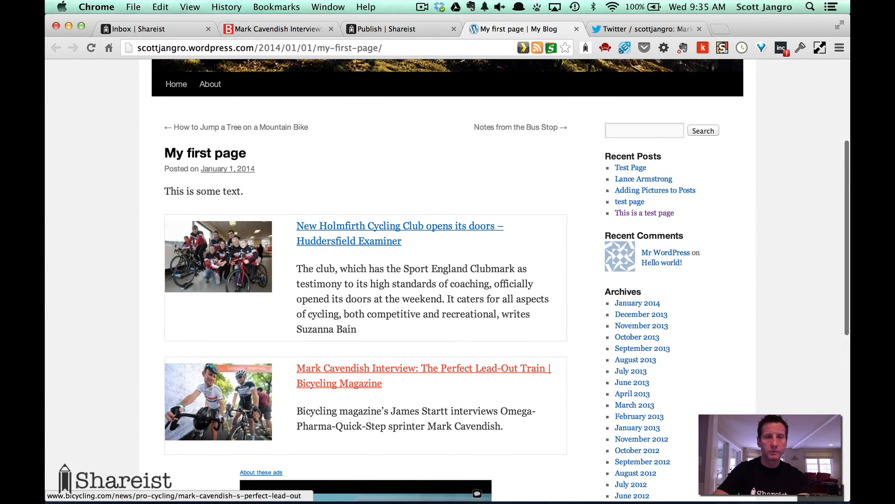
left_click(391, 30)
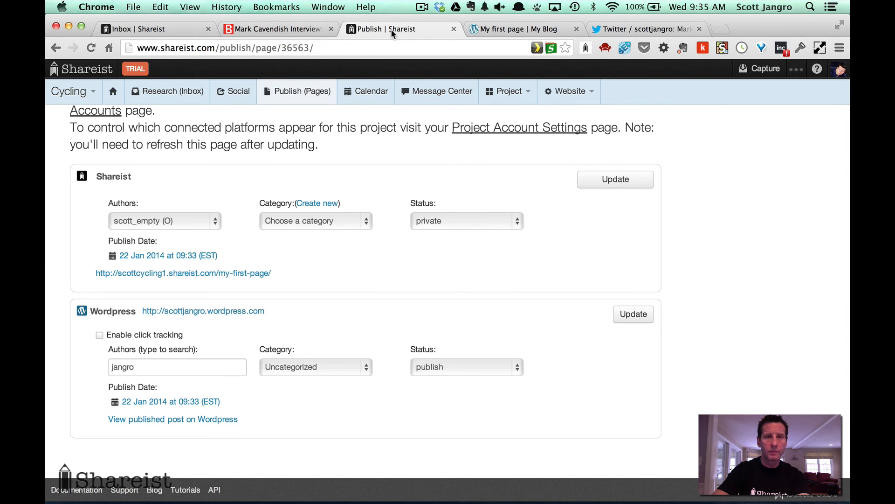
Review the social networks and share schedule offered for sharing the page, and close the sharing dialog.
scroll(396, 158, "up", 5)
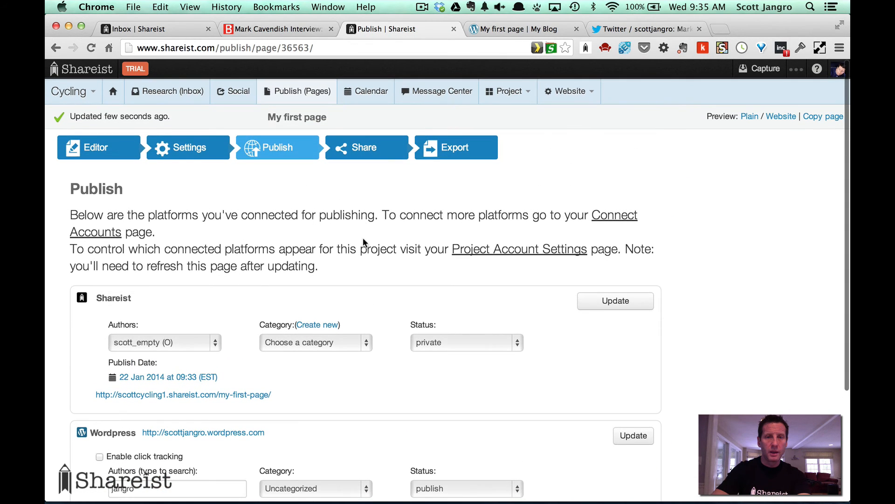
left_click(366, 149)
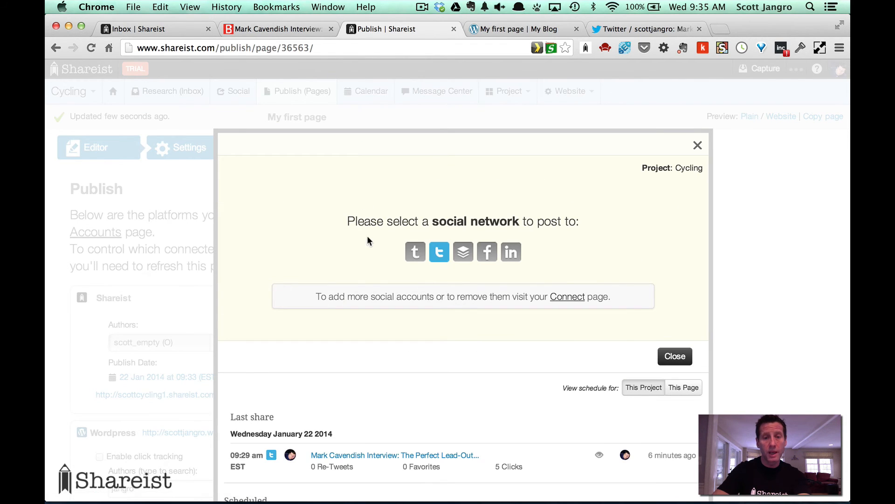
left_click(698, 146)
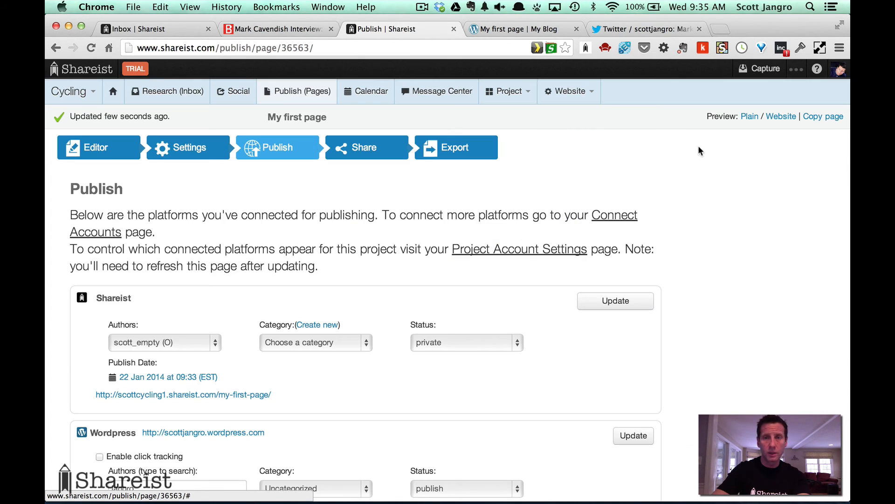
Open the page's export options and examine the newsletter export's HTML and plain text content.
left_click(489, 142)
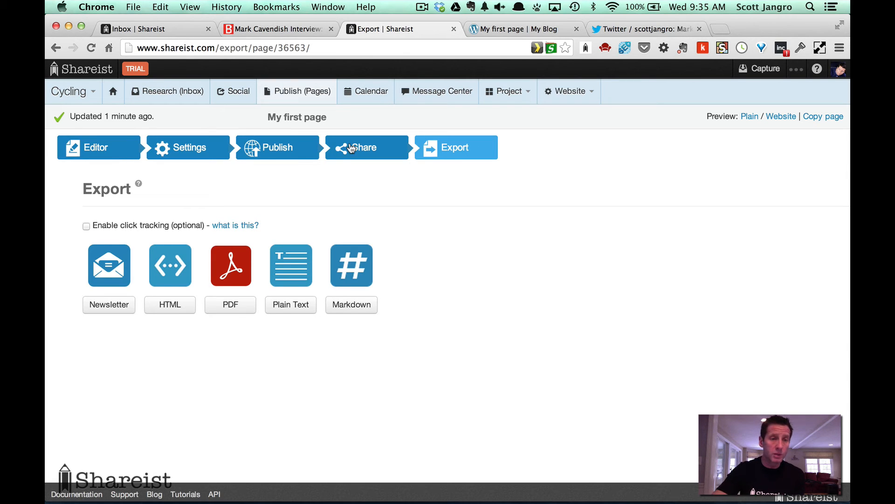
left_click(118, 307)
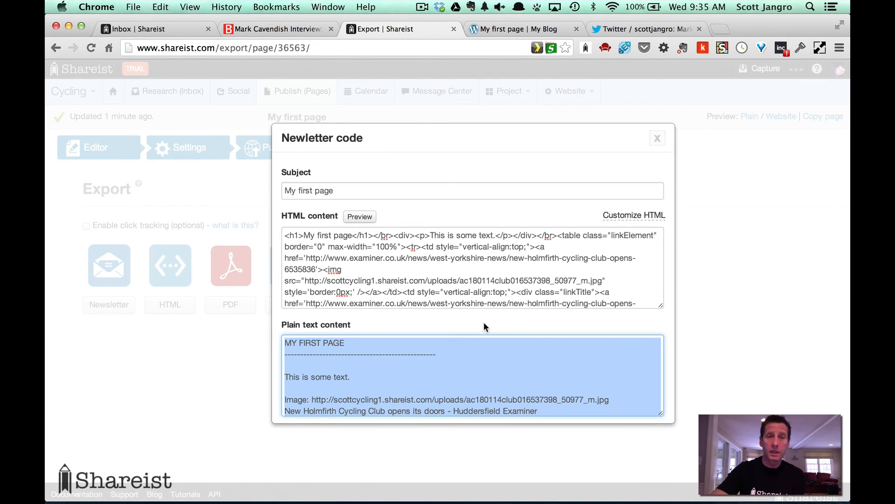
left_click(449, 282)
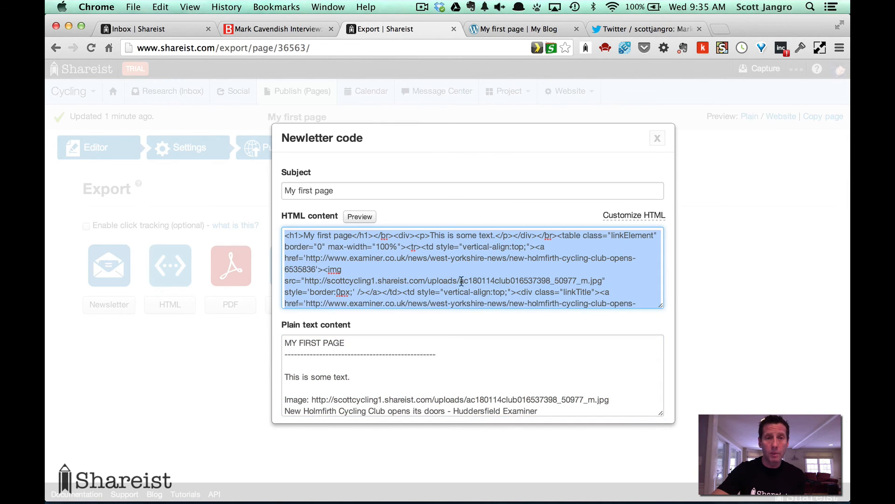
left_click(658, 138)
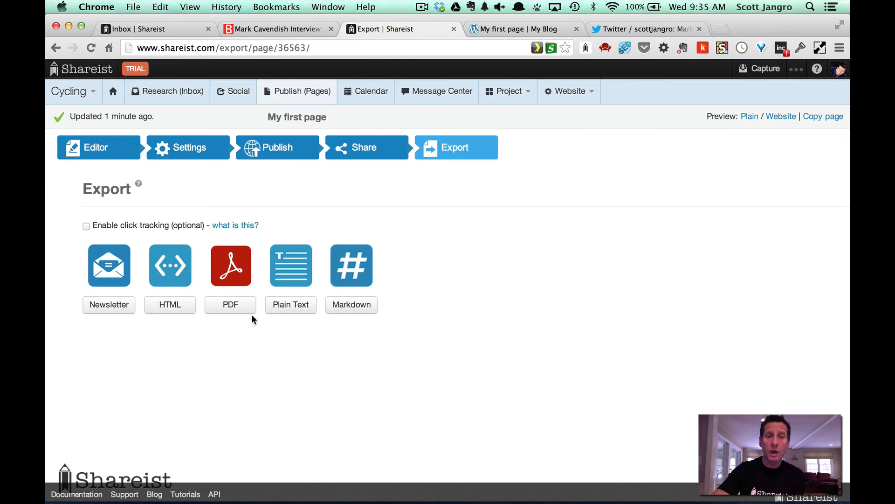
Export the page as a PDF, open my-first-page.pdf to check its contents, and close it.
left_click(233, 304)
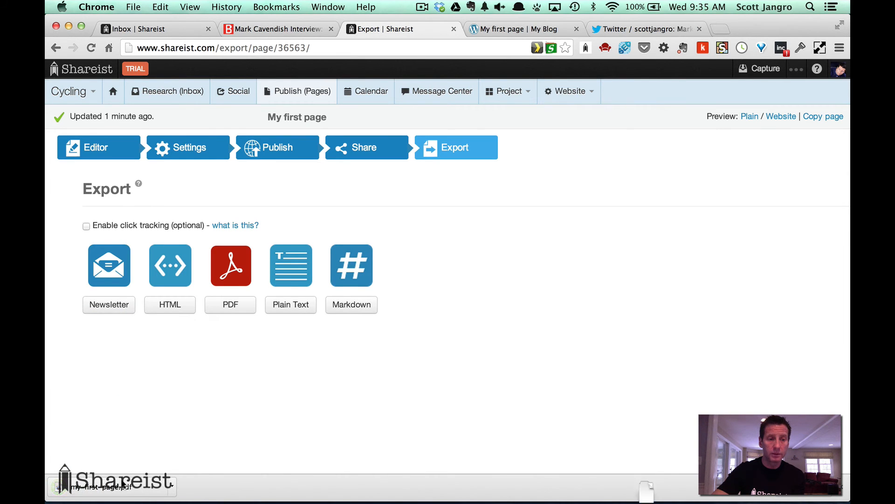
left_click(111, 489)
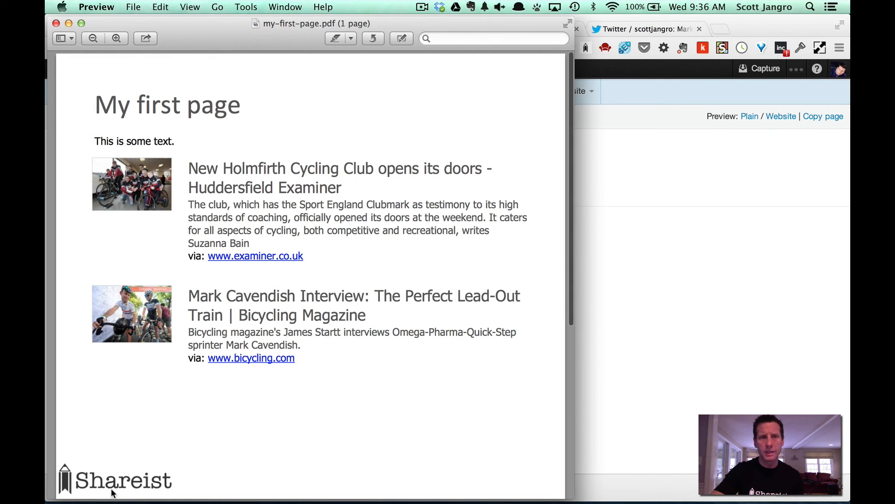
scroll(324, 395, "down", 3)
scroll(323, 395, "up", 3)
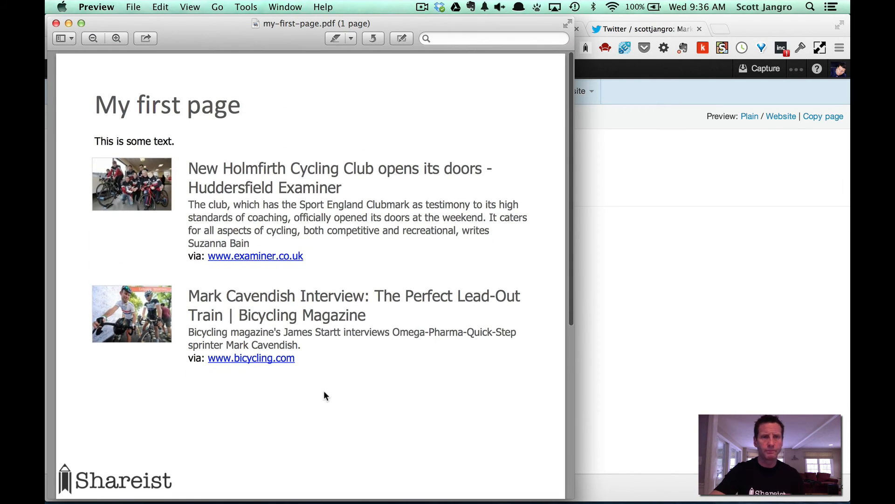
key("super+w")
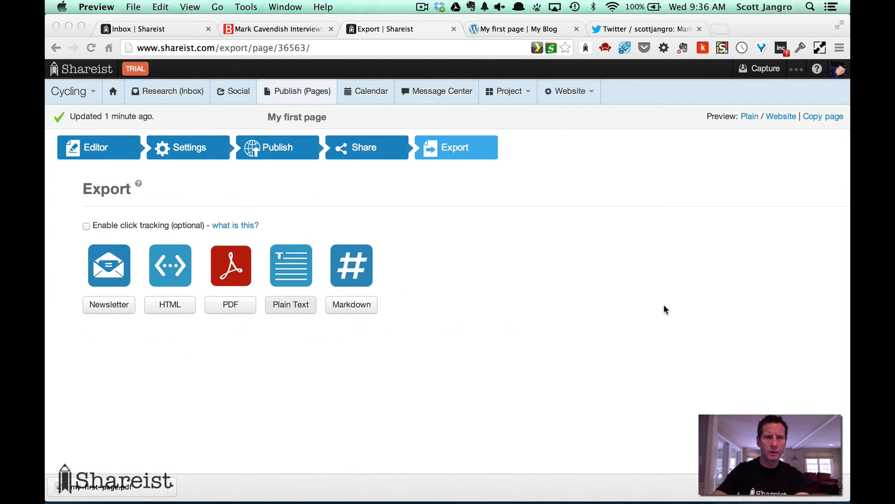
Go to the Cycling project's home page, view its calendar and turn off the Elements filter.
left_click(113, 92)
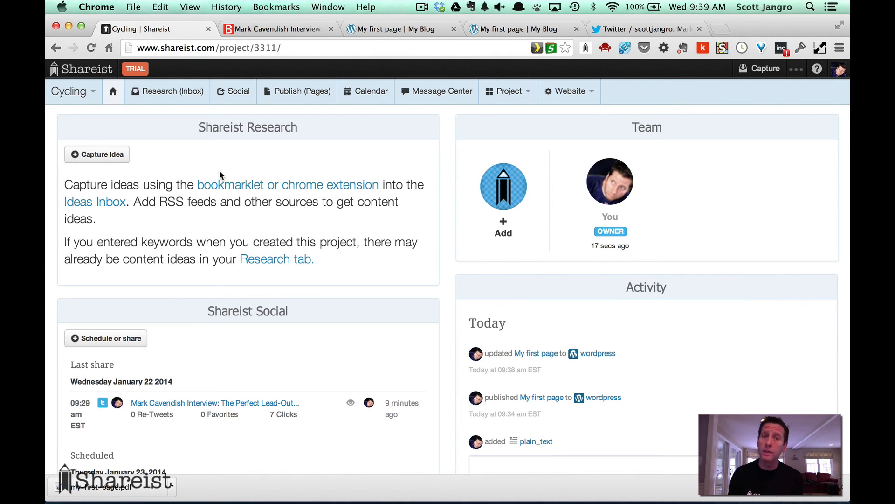
left_click(370, 92)
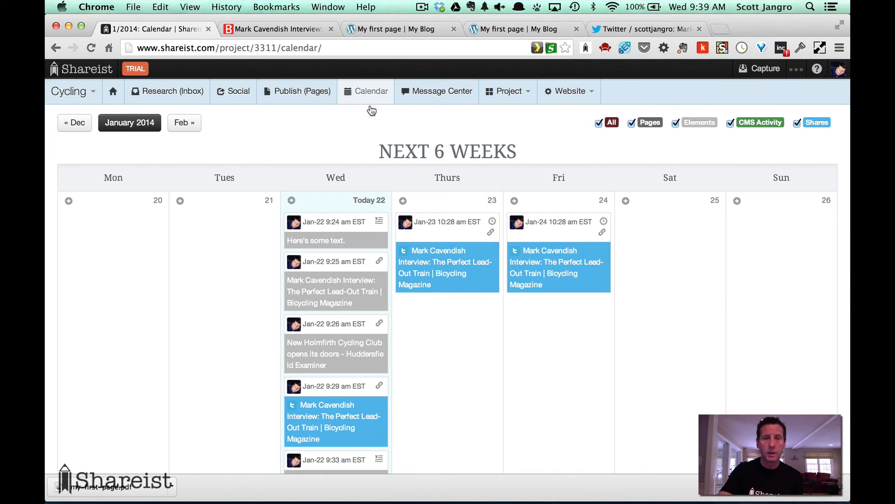
left_click(676, 123)
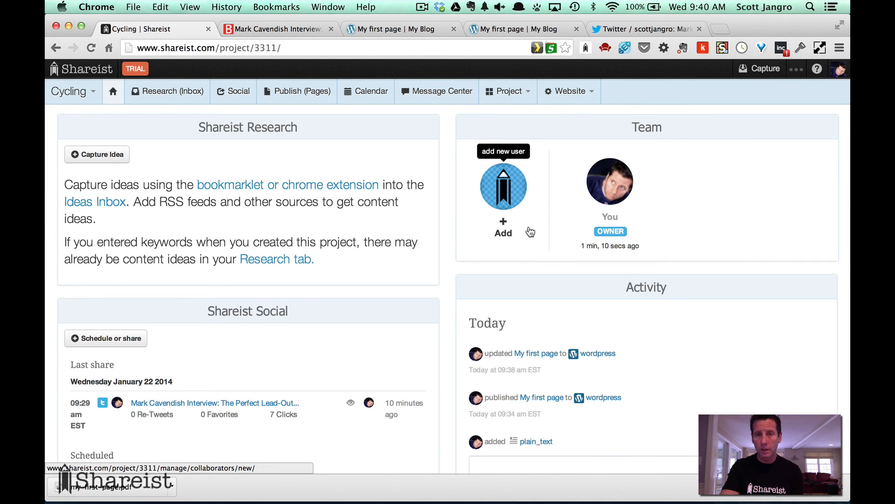
Open the new collaborator invitation for the project and review the available roles, leaving Contributor selected.
left_click(533, 91)
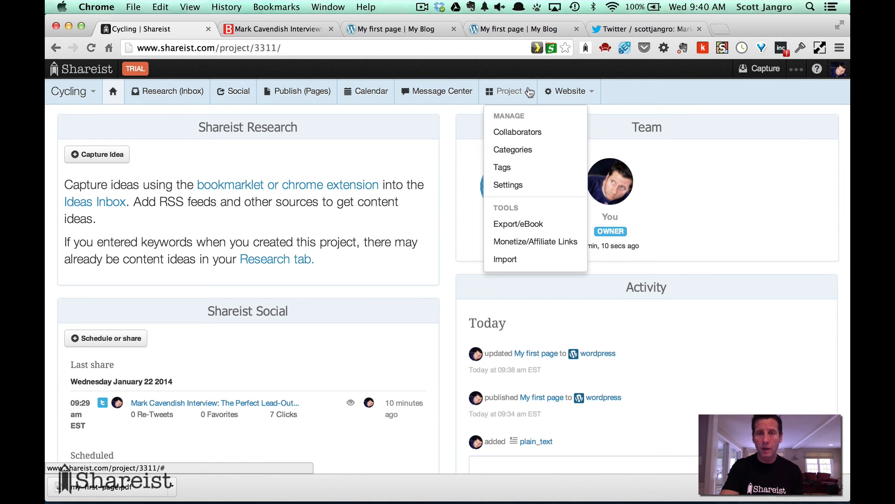
left_click(522, 134)
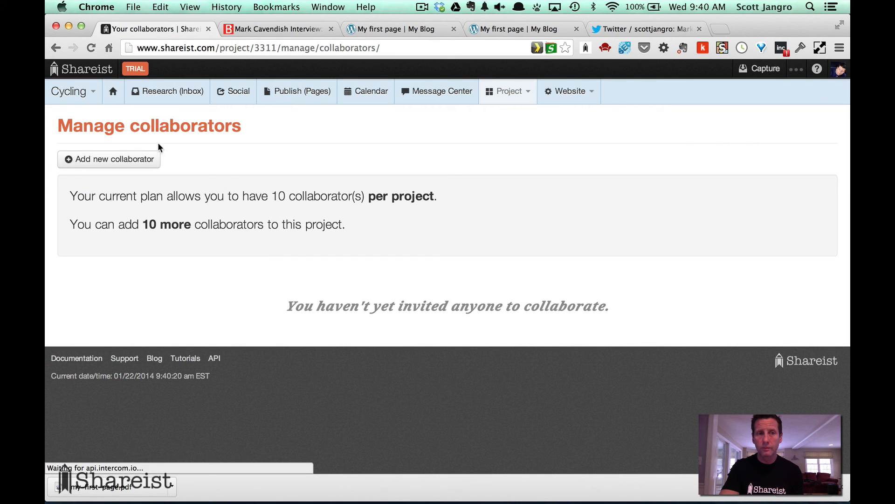
left_click(110, 160)
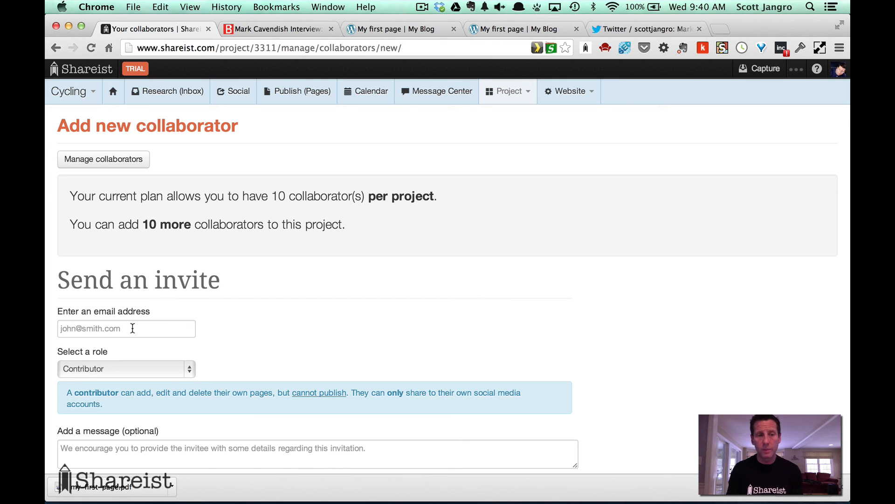
left_click(154, 369)
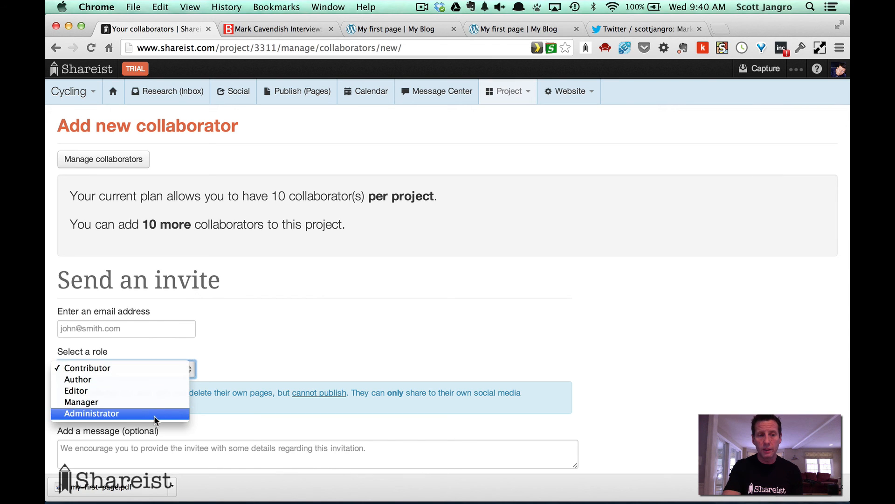
left_click(348, 315)
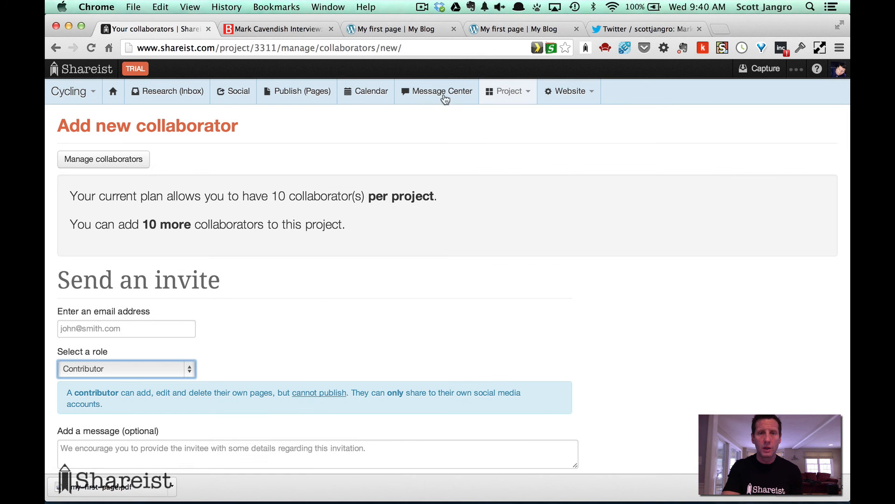
View the project's Message Center and return to the project's home page.
left_click(441, 92)
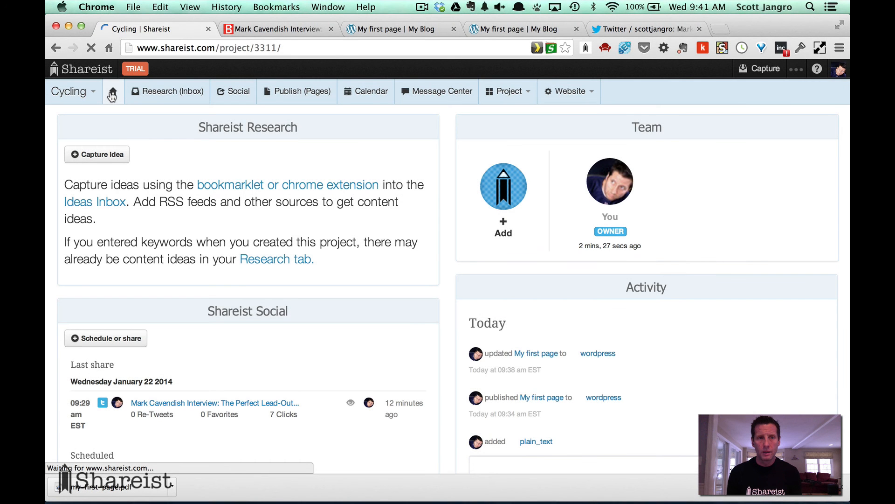
left_click(112, 95)
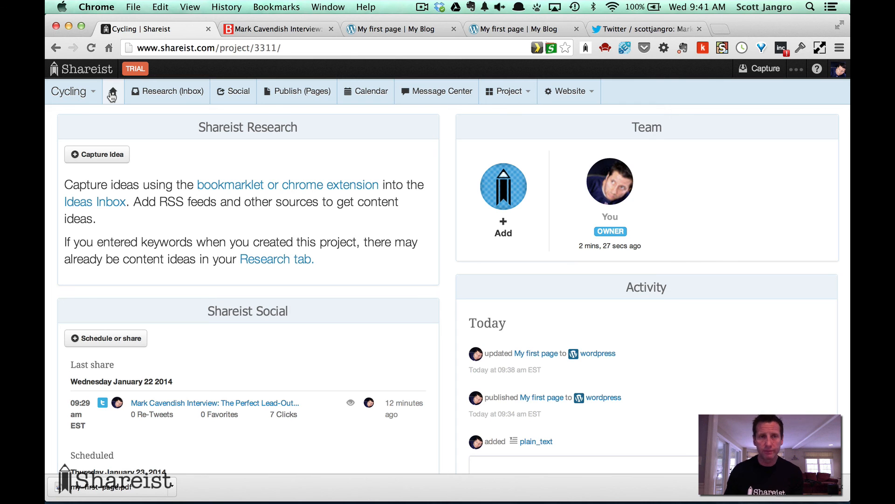
left_click(422, 7)
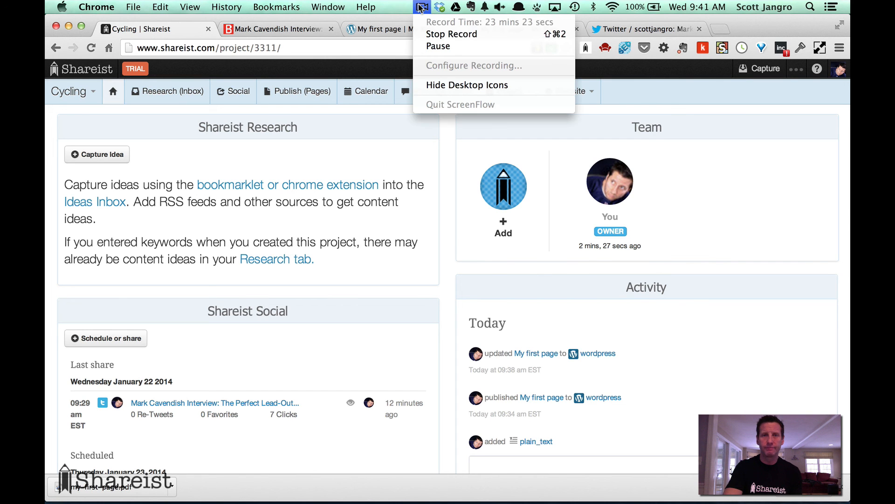
left_click(429, 35)
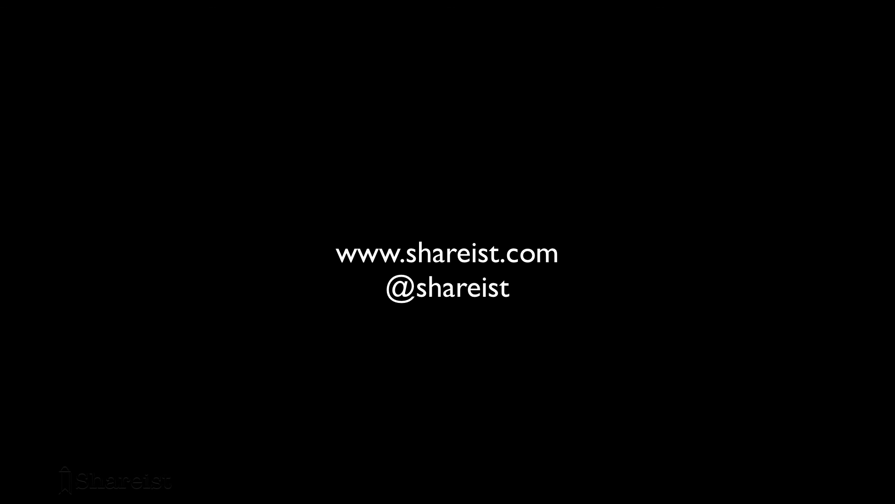